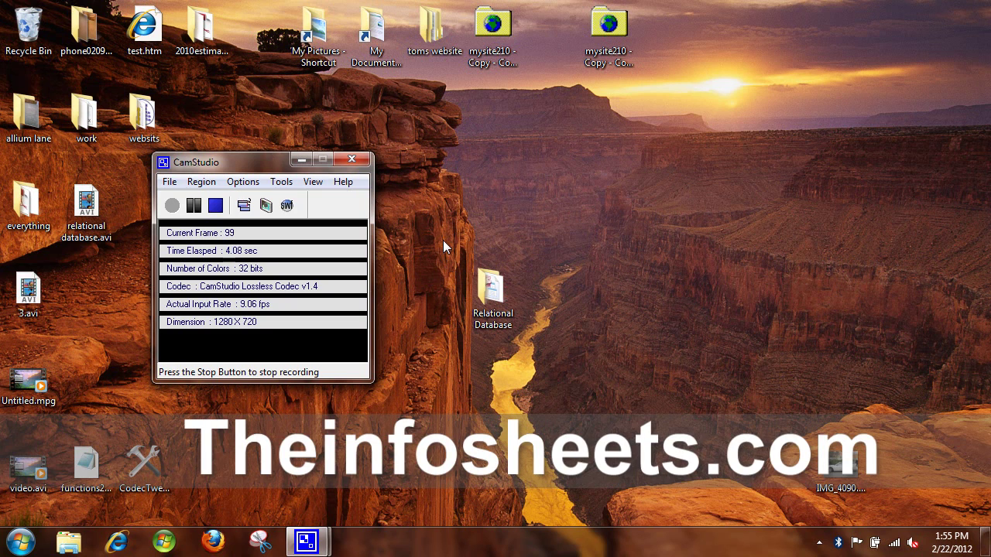
Step: Open the Relational Database folder from the desktop to reveal CustomerRelationalDatabase.accdb
{"action": "double_click", "coordinate": [491, 290]}
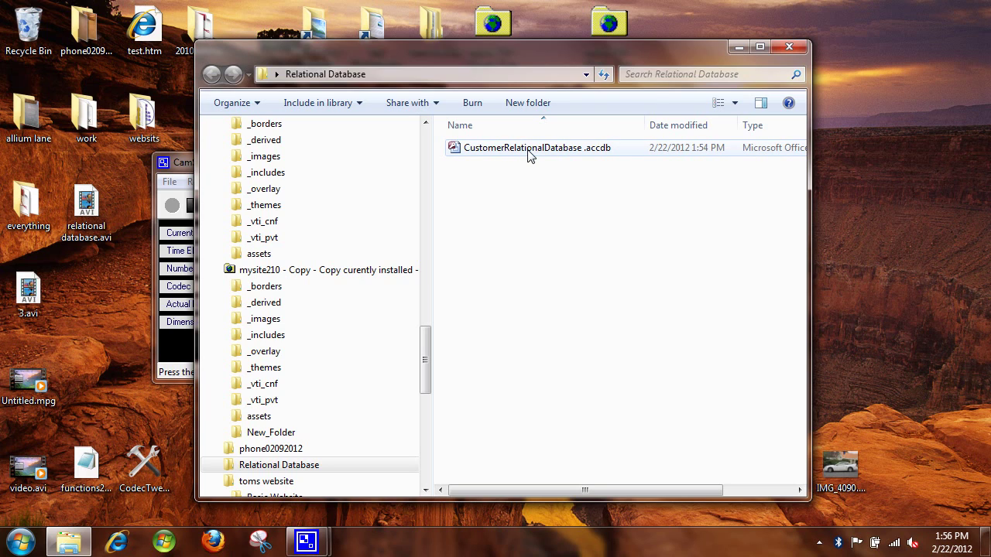
Step: Copy CustomerRelationalDatabase.accdb and paste a duplicate into the same folder
{"action": "right_click", "coordinate": [528, 152]}
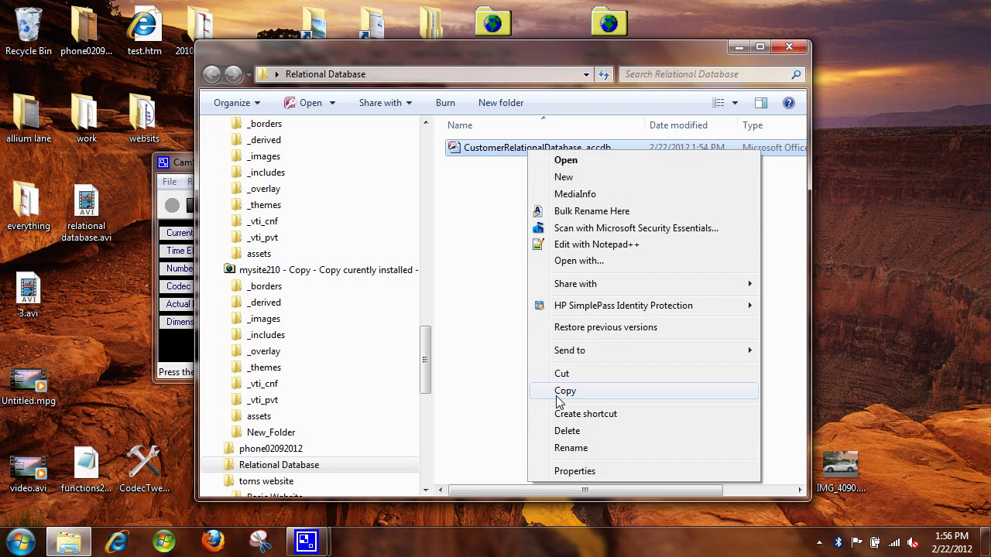
{"action": "left_click", "coordinate": [559, 396]}
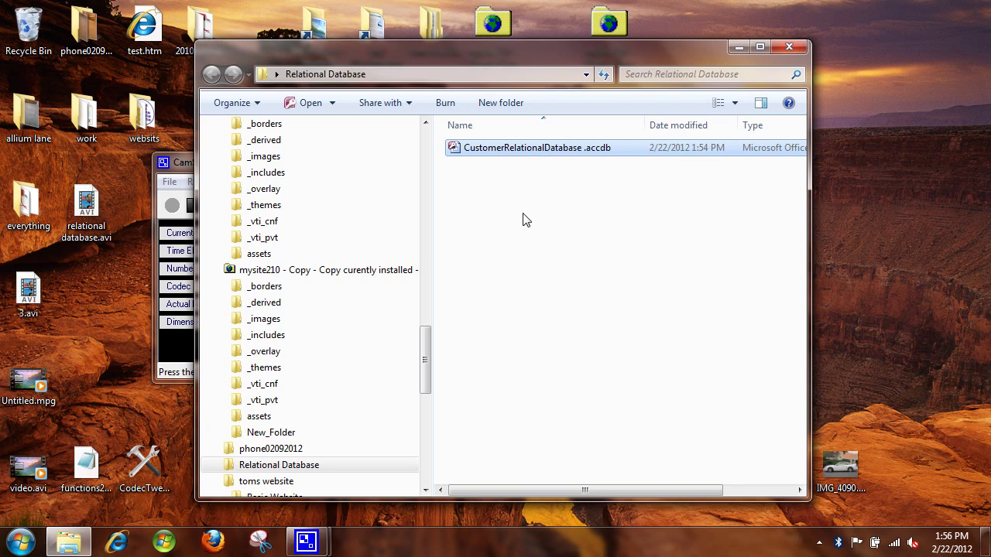
{"action": "right_click", "coordinate": [523, 221]}
{"action": "left_click", "coordinate": [542, 324]}
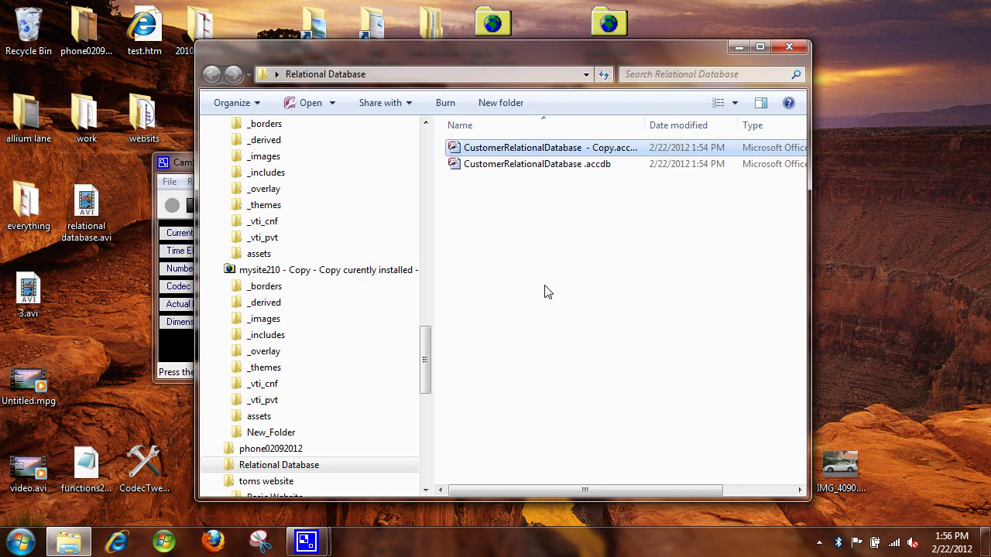
Step: Rename the copy to CustomerRelationalDatabase.accdr and confirm the extension change
{"action": "left_click", "coordinate": [590, 150]}
{"action": "left_click", "coordinate": [615, 155]}
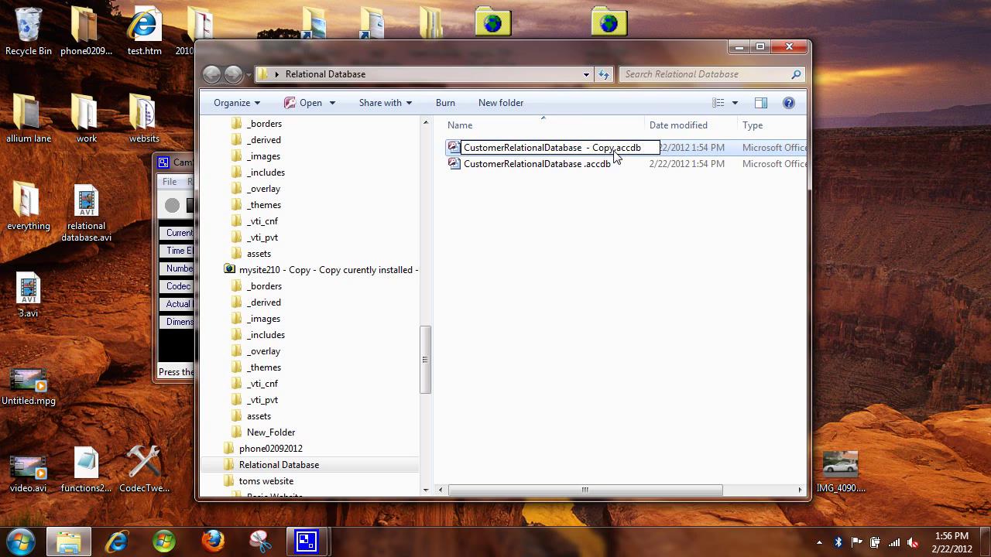
{"action": "key", "text": "BackSpace"}
{"action": "key", "text": "BackSpace"}
{"action": "key", "text": "BackSpace"}
{"action": "key", "text": "BackSpace"}
{"action": "key", "text": "BackSpace"}
{"action": "key", "text": "BackSpace"}
{"action": "key", "text": "BackSpace"}
{"action": "key", "text": "BackSpace"}
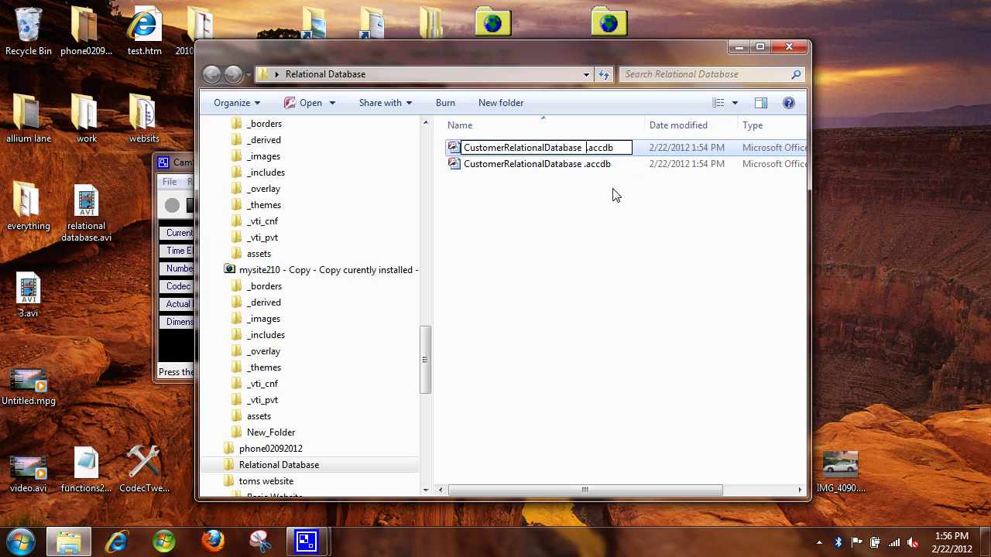
{"action": "left_click", "coordinate": [617, 148]}
{"action": "key", "text": "BackSpace"}
{"action": "type", "text": "r"}
{"action": "key", "text": "Return"}
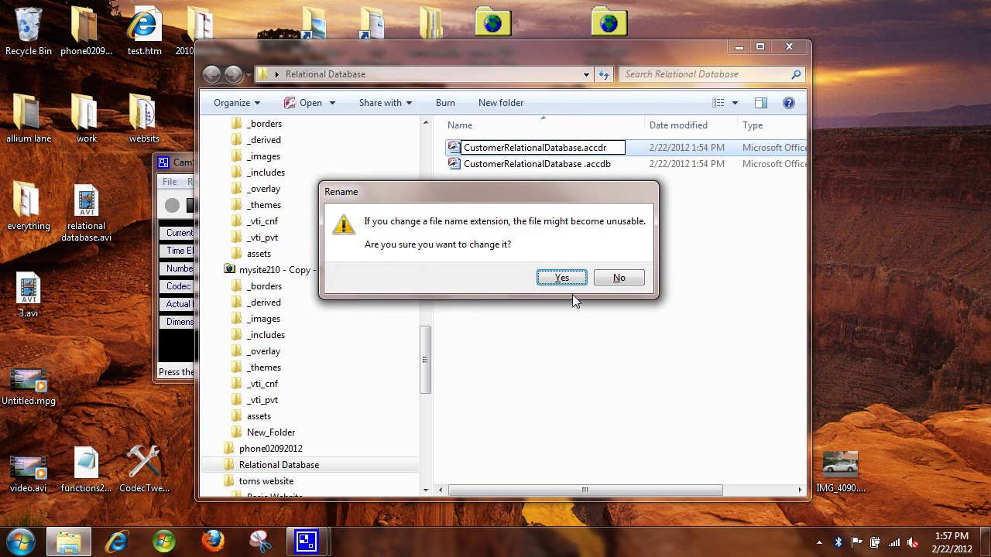
{"action": "left_click", "coordinate": [562, 278]}
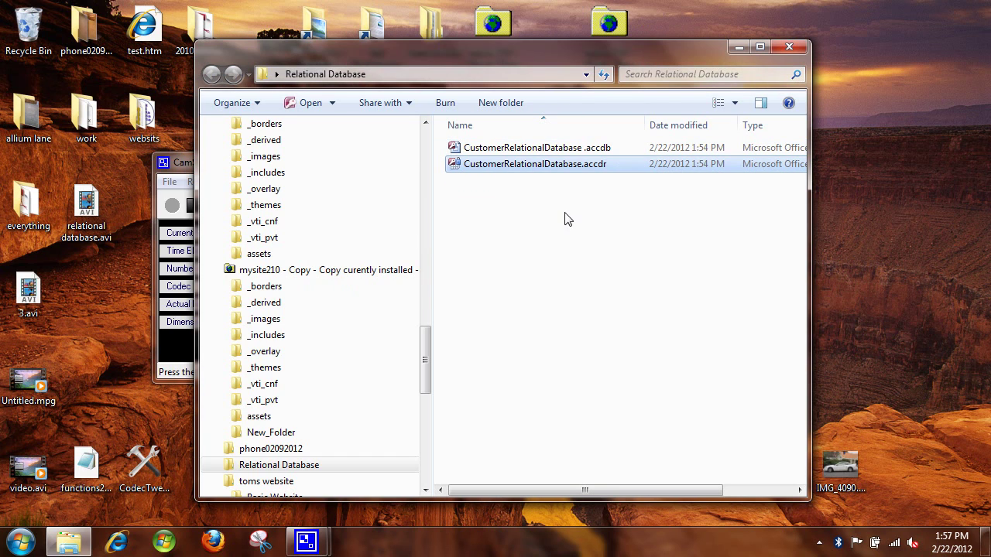
Step: Open the .accdr front end in Access and map the customer's address with Click to Map
{"action": "double_click", "coordinate": [562, 167]}
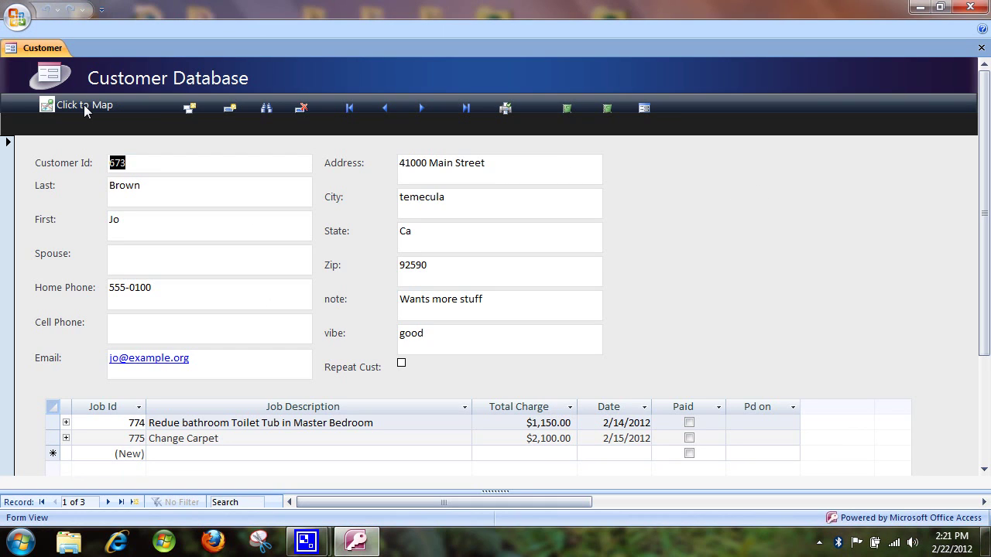
{"action": "left_click", "coordinate": [84, 104]}
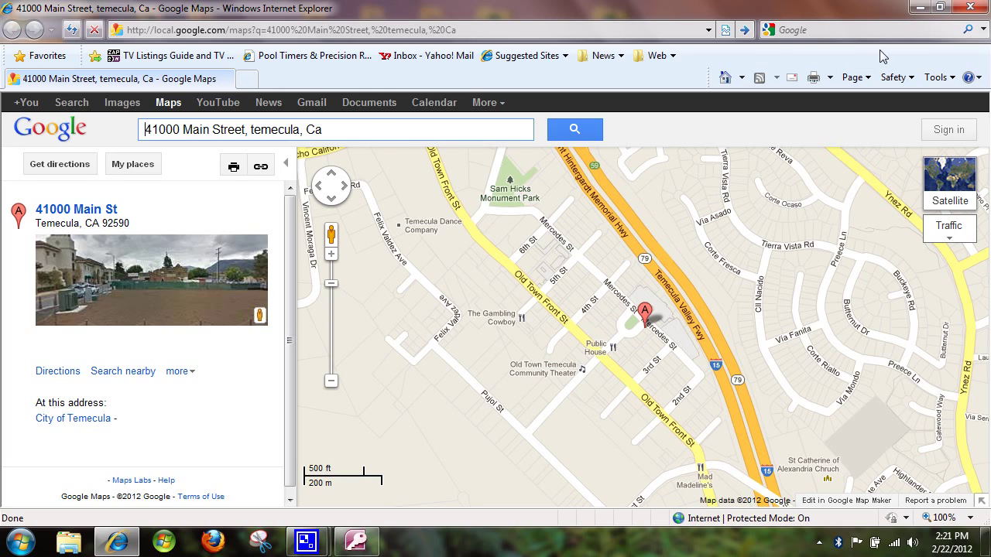
Step: Close the Internet Explorer map window to return to the Customer form
{"action": "left_click", "coordinate": [966, 8]}
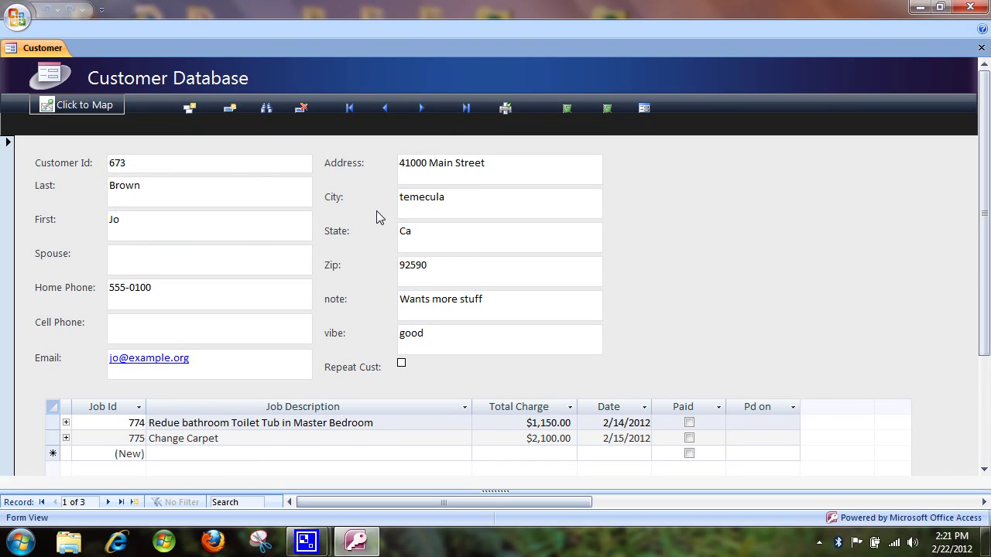
Step: Duplicate the current customer record, then delete the duplicate record 686
{"action": "left_click", "coordinate": [190, 110]}
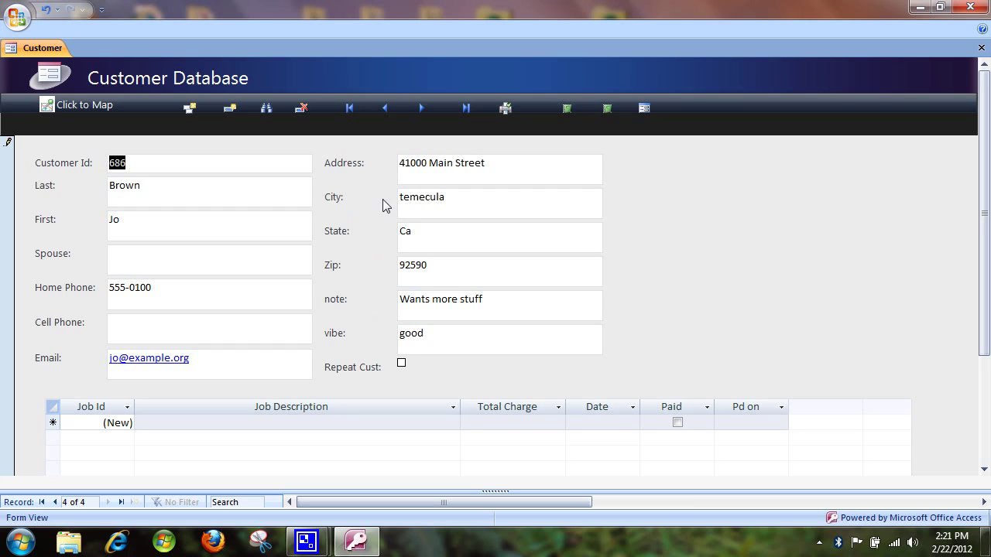
{"action": "left_click", "coordinate": [303, 109]}
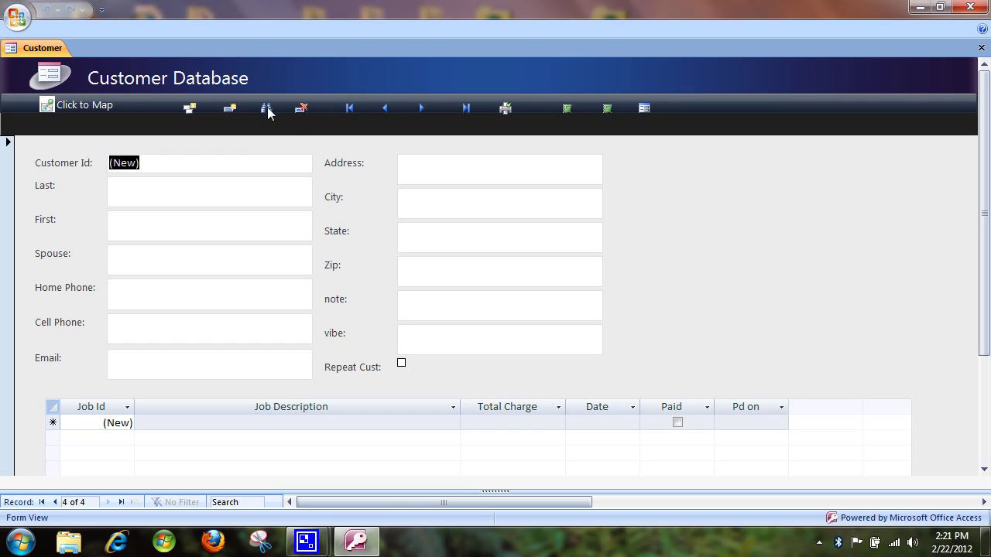
Step: Find 'brown' across the whole Customer form, matching any part of field, reaching record 683
{"action": "left_click", "coordinate": [189, 198]}
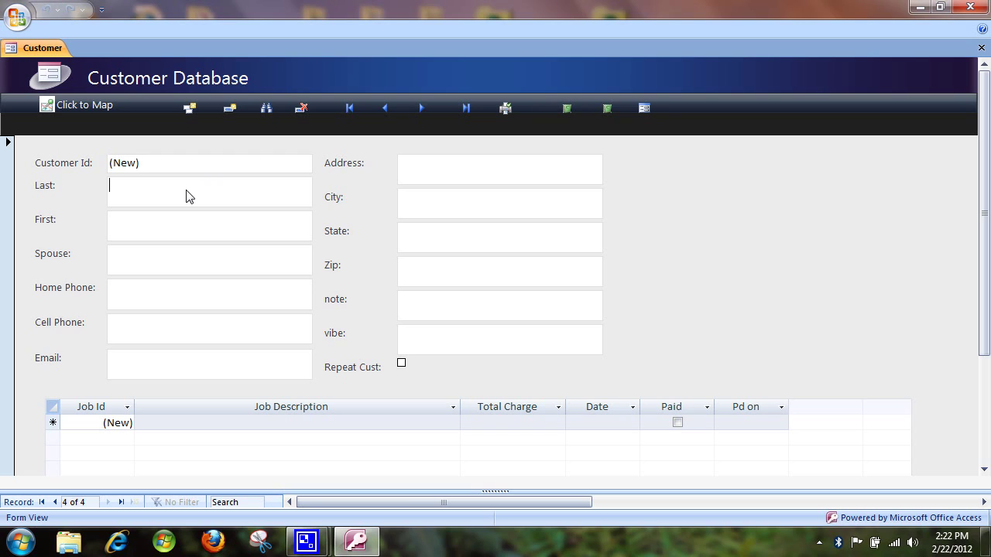
{"action": "left_click", "coordinate": [264, 112]}
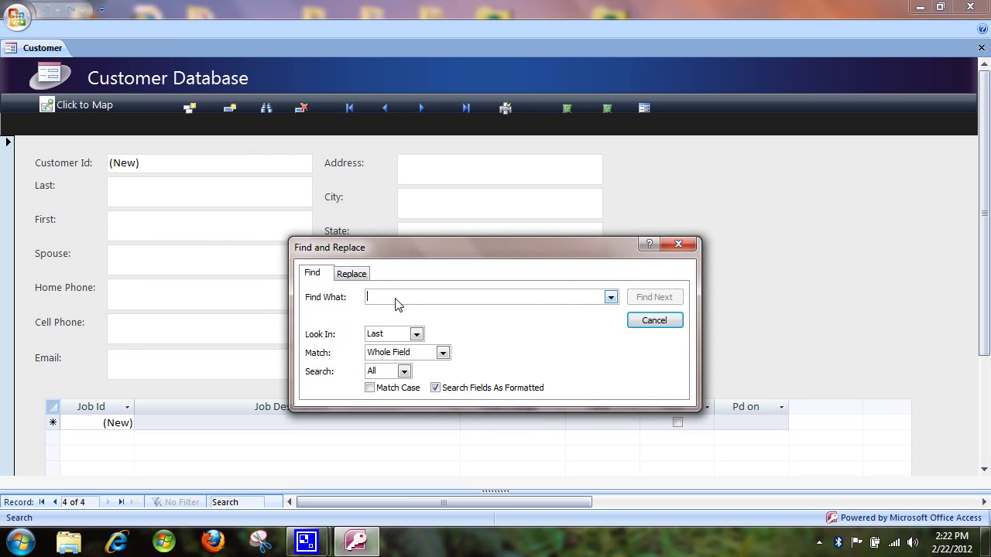
{"action": "type", "text": "br"}
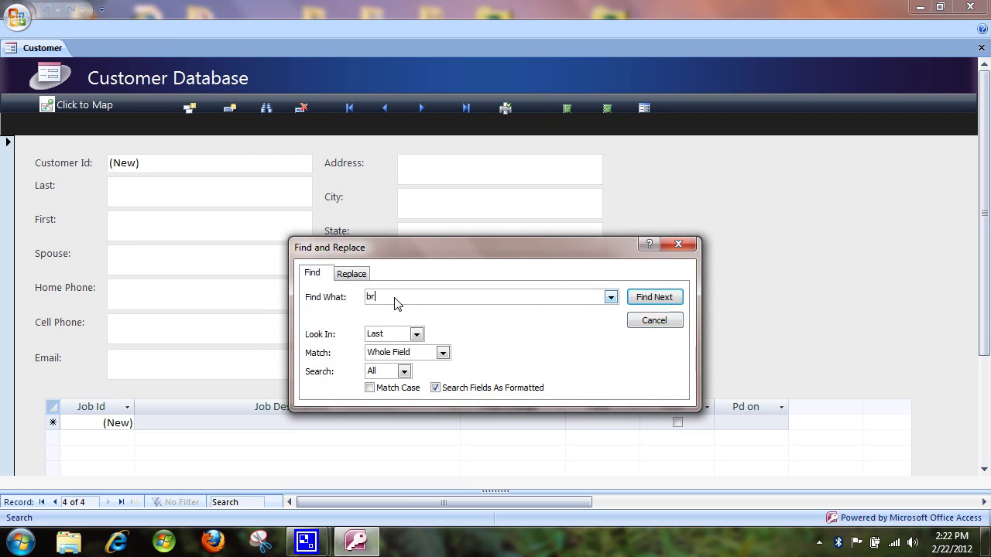
{"action": "type", "text": "own"}
{"action": "left_click", "coordinate": [417, 335]}
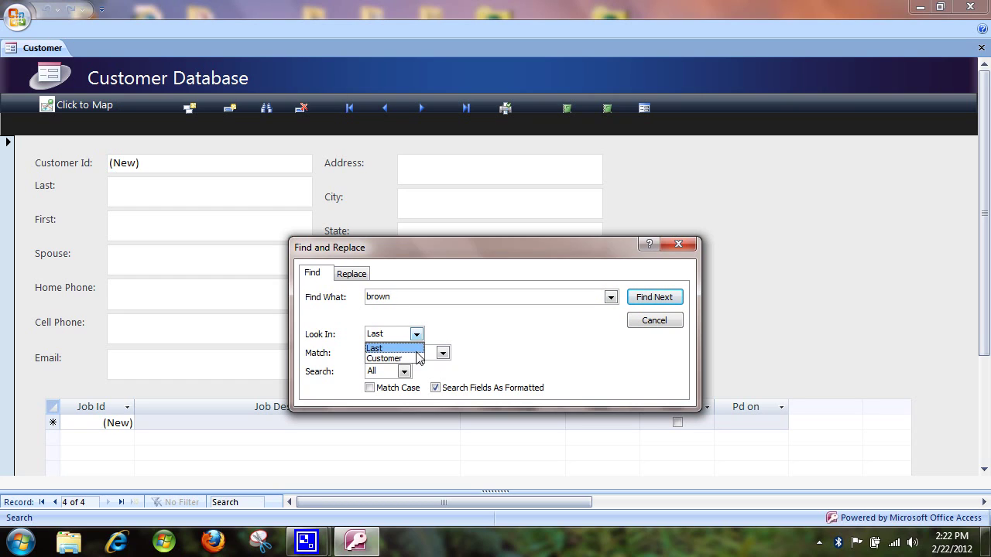
{"action": "left_click", "coordinate": [415, 359]}
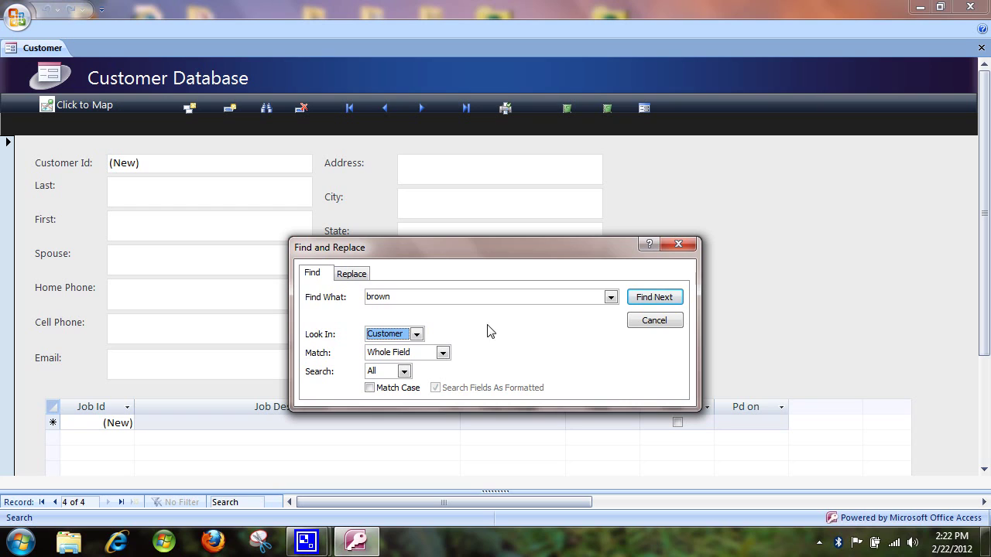
{"action": "left_click", "coordinate": [444, 354]}
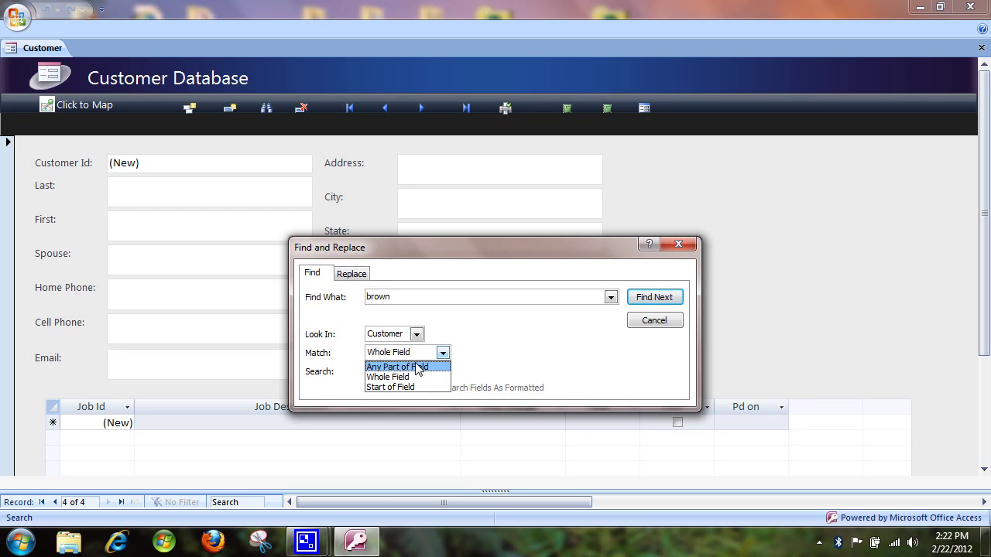
{"action": "left_click", "coordinate": [415, 367]}
{"action": "left_click", "coordinate": [642, 304]}
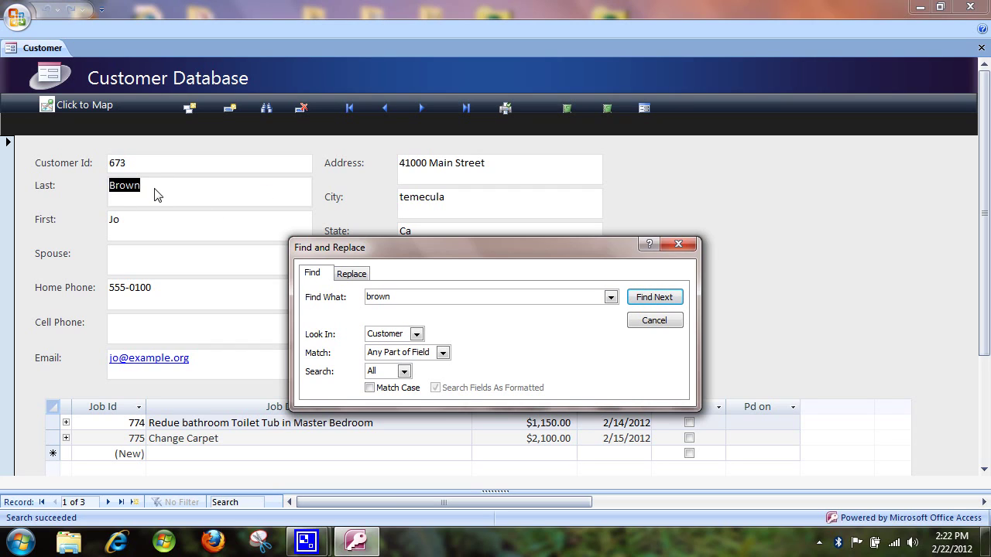
{"action": "left_click", "coordinate": [637, 302]}
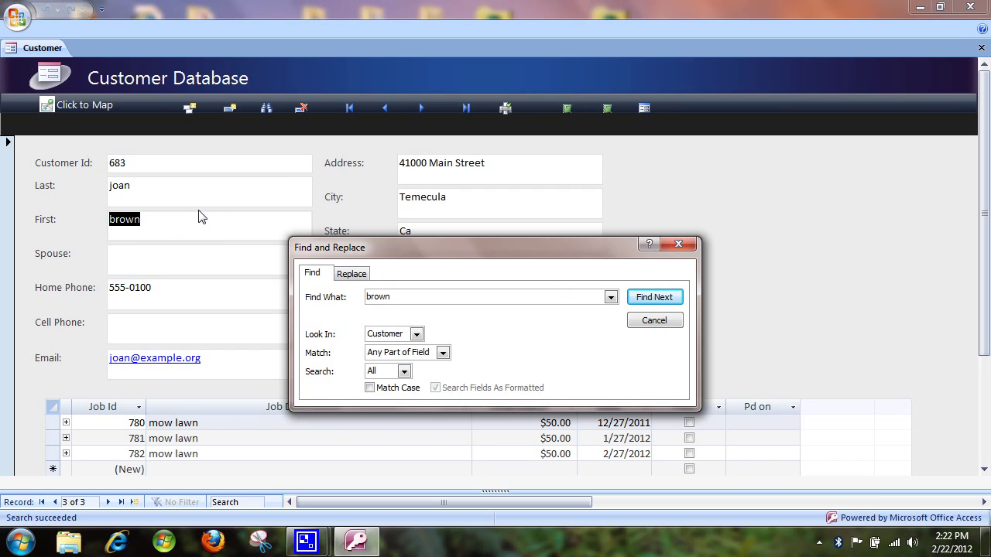
{"action": "left_click", "coordinate": [678, 246]}
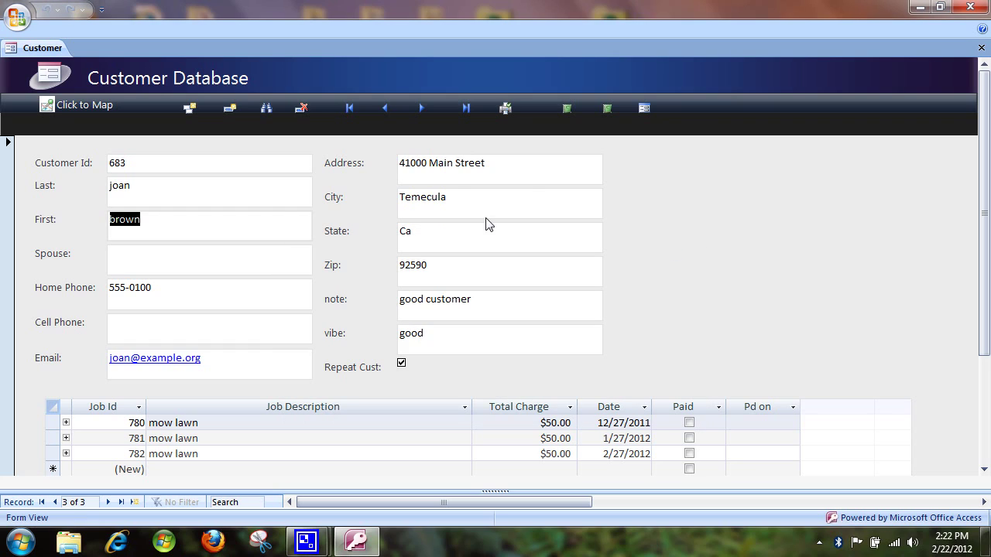
Step: Expand and collapse job 780's expense details, then preview the Invoice Job report
{"action": "left_click", "coordinate": [435, 268]}
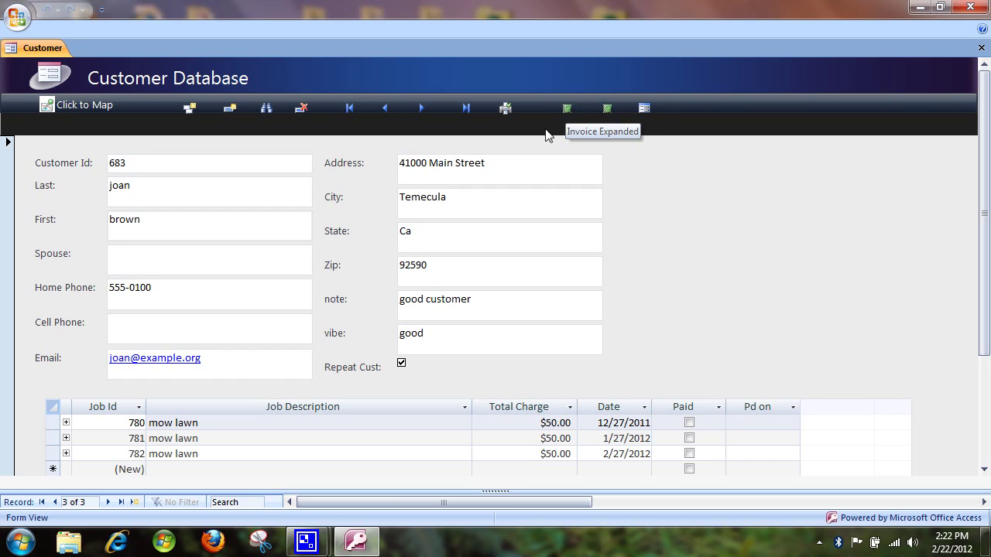
{"action": "left_click", "coordinate": [66, 423]}
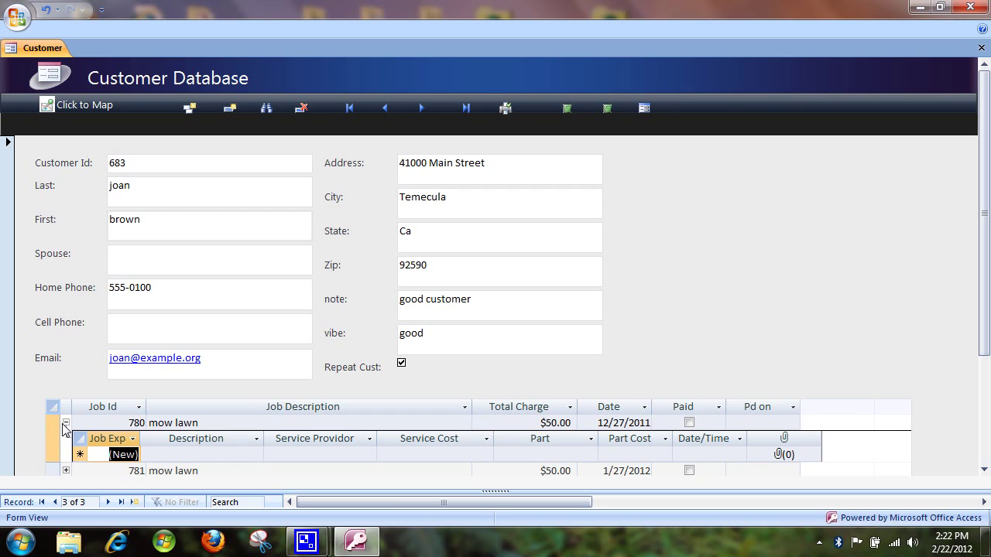
{"action": "left_click", "coordinate": [65, 422]}
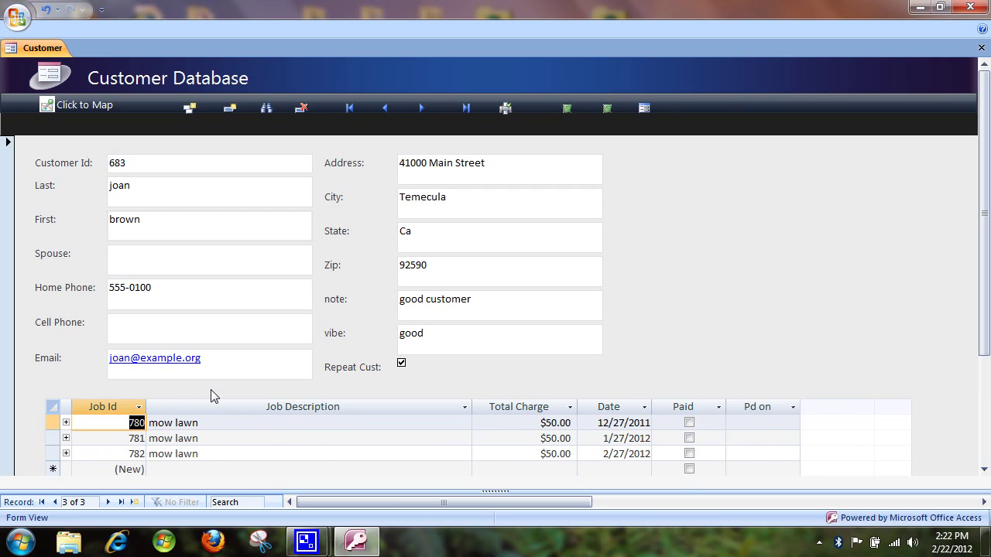
{"action": "left_click", "coordinate": [606, 110]}
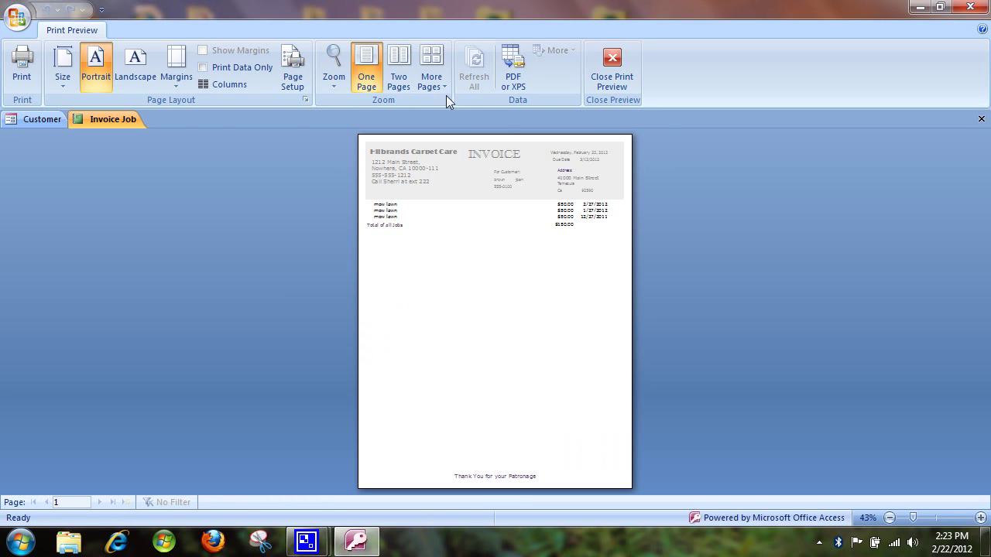
{"action": "left_click", "coordinate": [332, 62]}
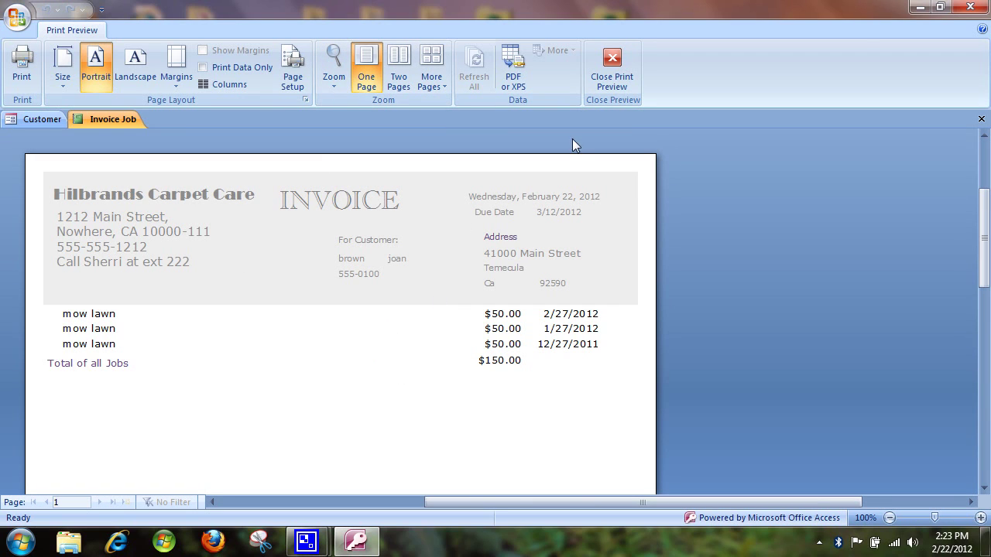
{"action": "left_click", "coordinate": [611, 68]}
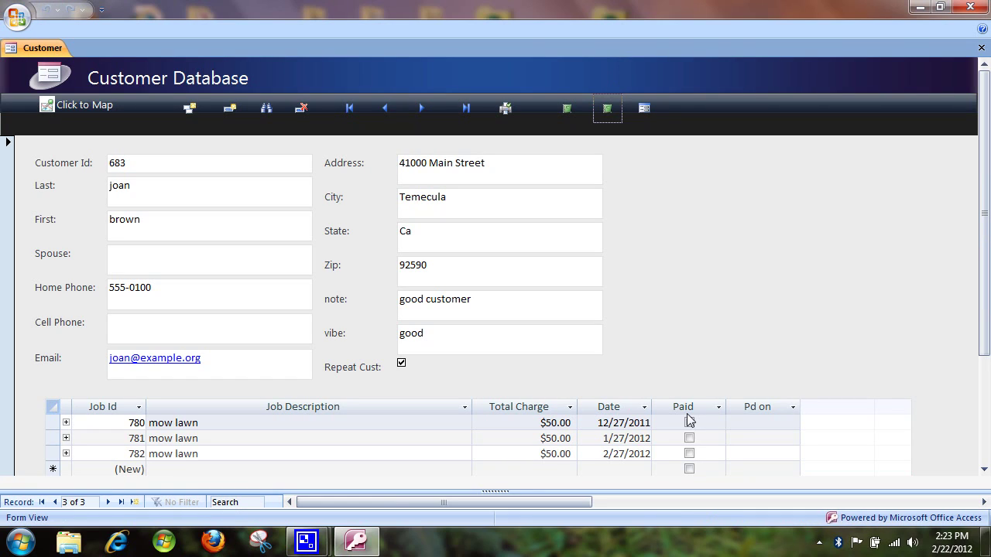
{"action": "left_click", "coordinate": [687, 452]}
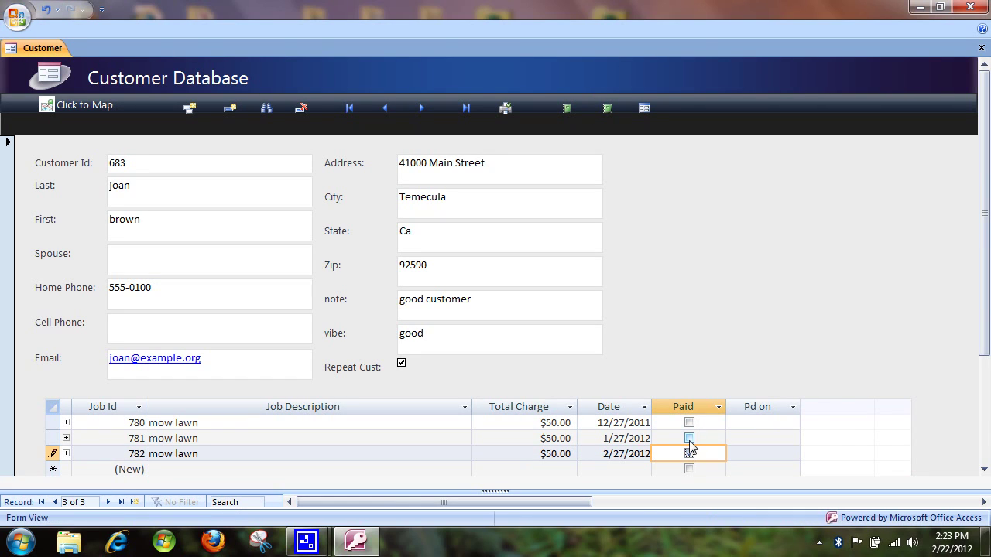
{"action": "left_click", "coordinate": [689, 438]}
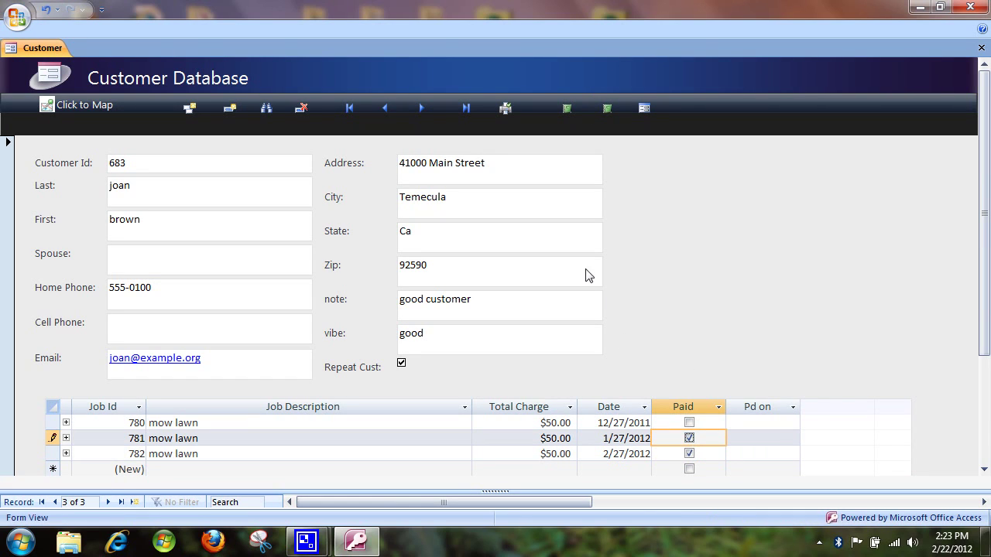
{"action": "left_click", "coordinate": [606, 110]}
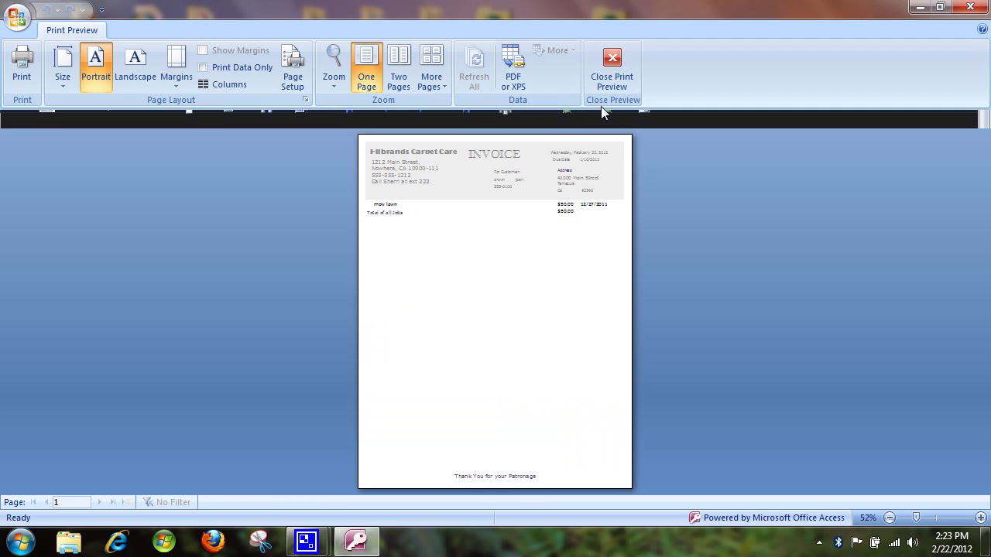
{"action": "left_click", "coordinate": [335, 54]}
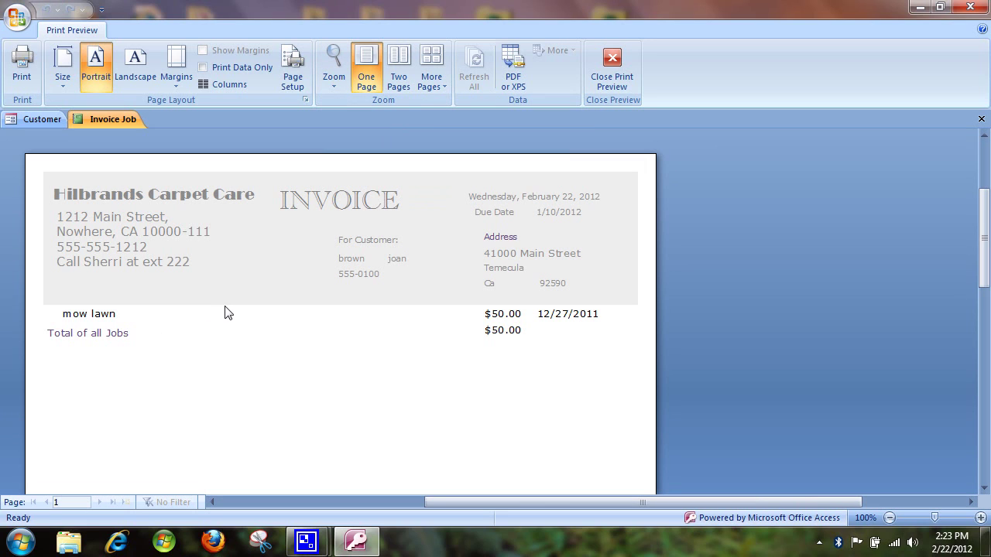
{"action": "left_click", "coordinate": [612, 65]}
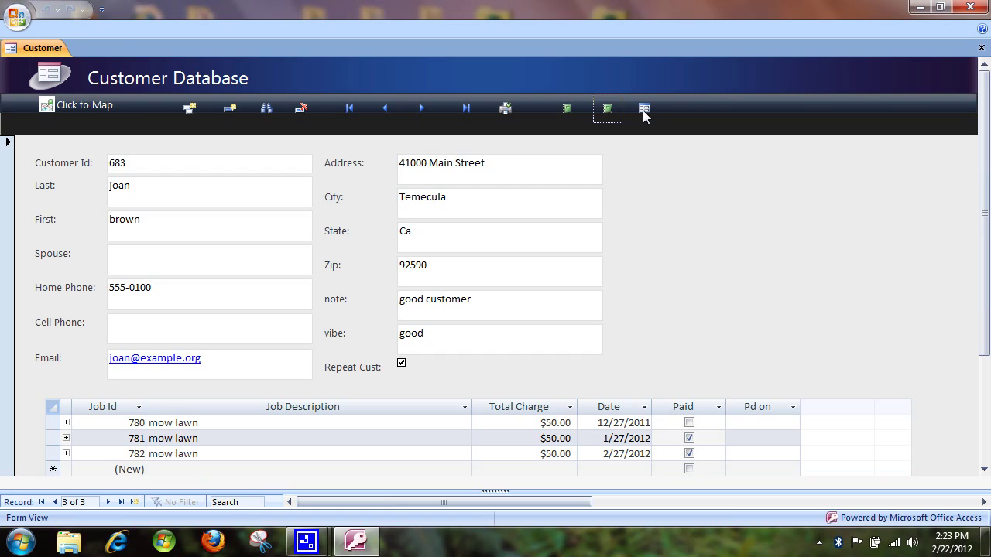
Step: Change the company name to 'Joes Mowing' in the Company Info form
{"action": "left_click", "coordinate": [644, 109]}
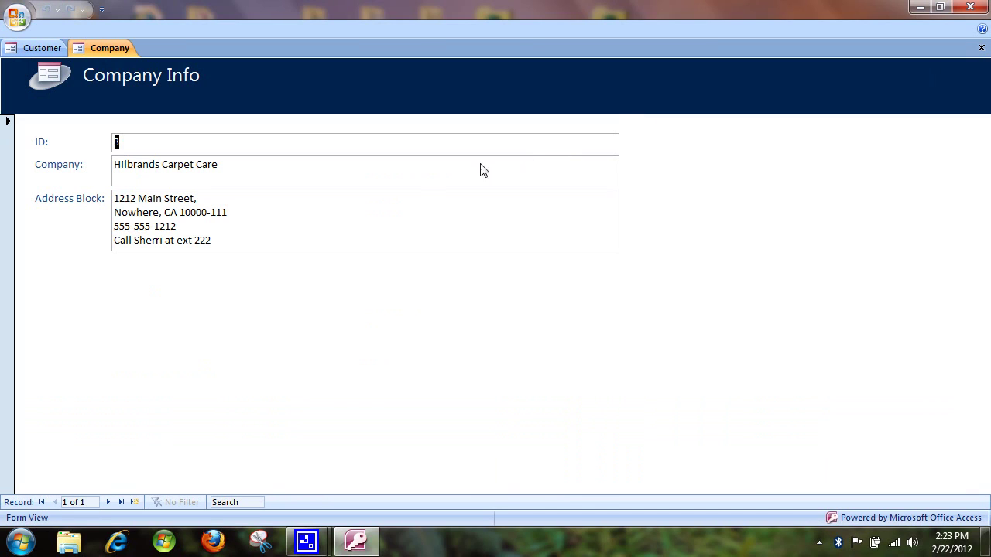
{"action": "left_click", "coordinate": [415, 182]}
{"action": "key", "text": "BackSpace"}
{"action": "key", "text": "BackSpace"}
{"action": "key", "text": "BackSpace"}
{"action": "key", "text": "BackSpace"}
{"action": "key", "text": "BackSpace"}
{"action": "key", "text": "BackSpace"}
{"action": "key", "text": "BackSpace"}
{"action": "key", "text": "BackSpace"}
{"action": "key", "text": "BackSpace"}
{"action": "key", "text": "BackSpace"}
{"action": "key", "text": "BackSpace"}
{"action": "key", "text": "BackSpace"}
{"action": "key", "text": "BackSpace"}
{"action": "key", "text": "BackSpace"}
{"action": "key", "text": "BackSpace"}
{"action": "key", "text": "BackSpace"}
{"action": "key", "text": "BackSpace"}
{"action": "key", "text": "BackSpace"}
{"action": "key", "text": "BackSpace"}
{"action": "key", "text": "BackSpace"}
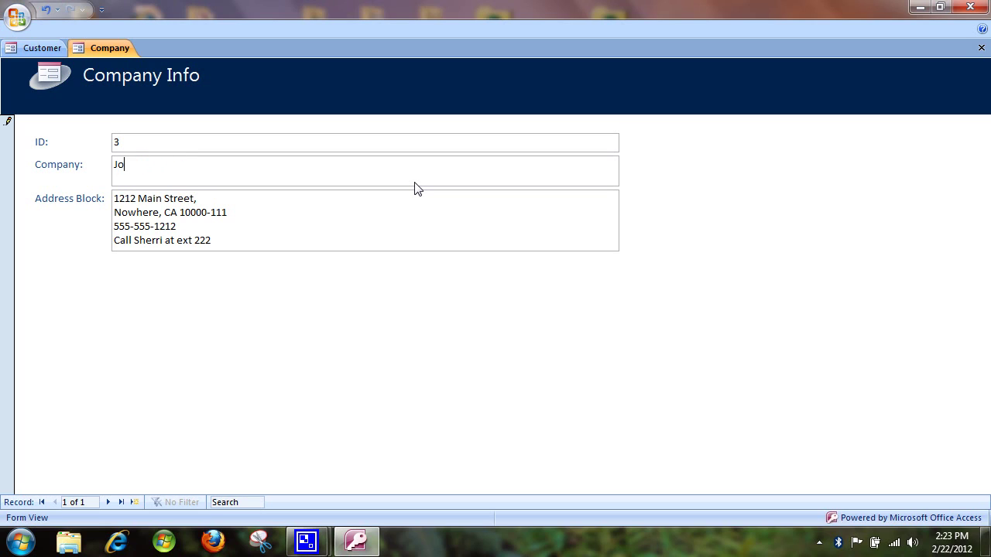
{"action": "type", "text": "Joes Mowing"}
{"action": "left_click", "coordinate": [981, 47]}
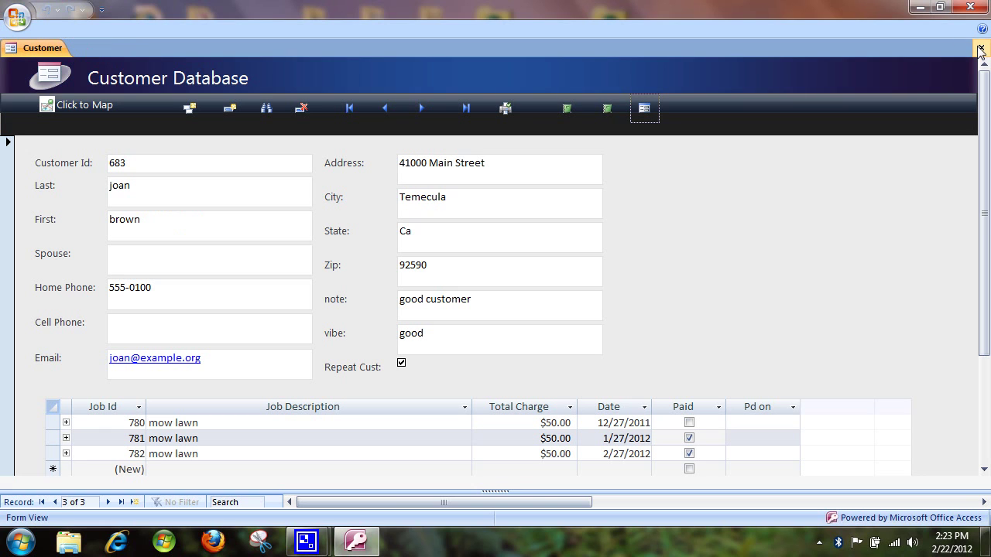
Step: Preview the Invoice Job report zoomed in to verify the Joes Mowing header, then close it
{"action": "left_click", "coordinate": [605, 109]}
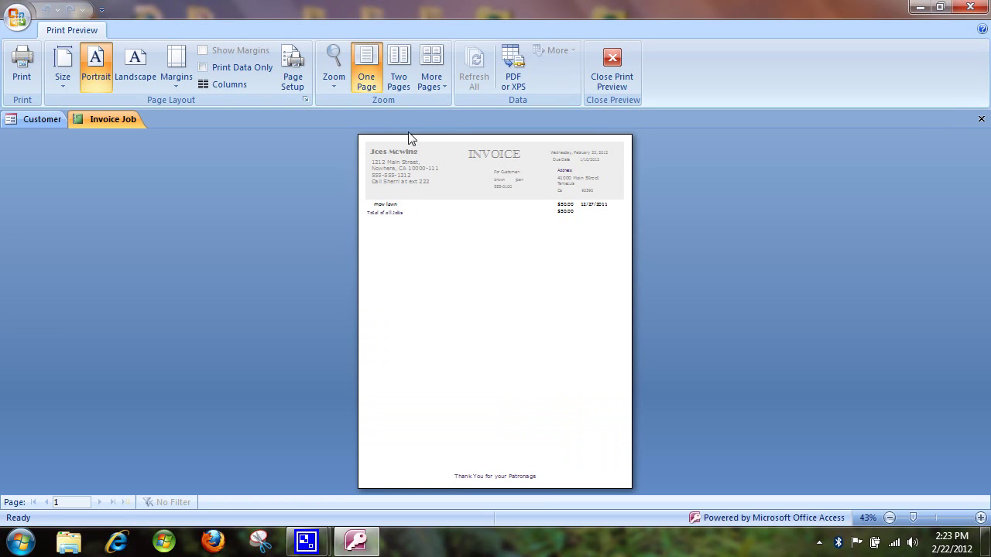
{"action": "left_click", "coordinate": [338, 53]}
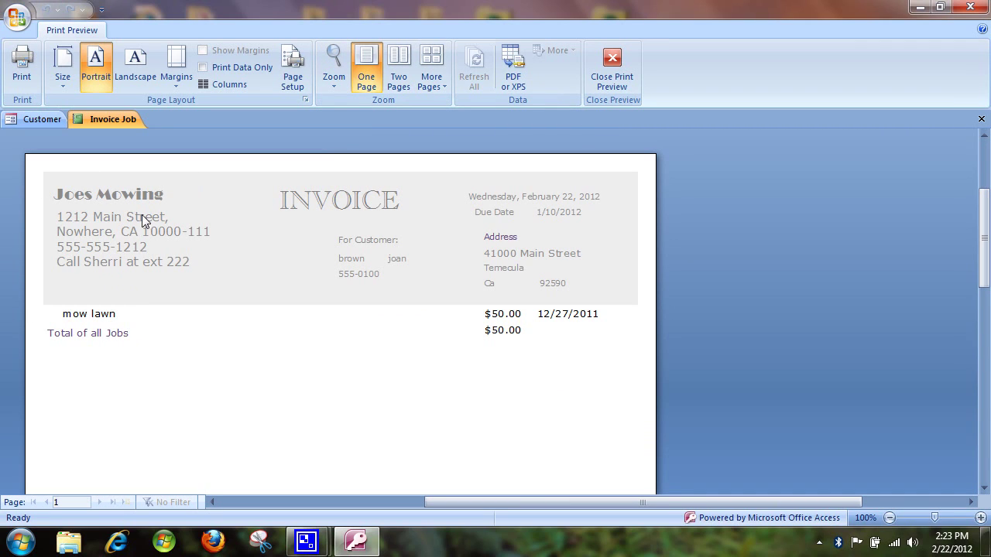
{"action": "left_click", "coordinate": [617, 65]}
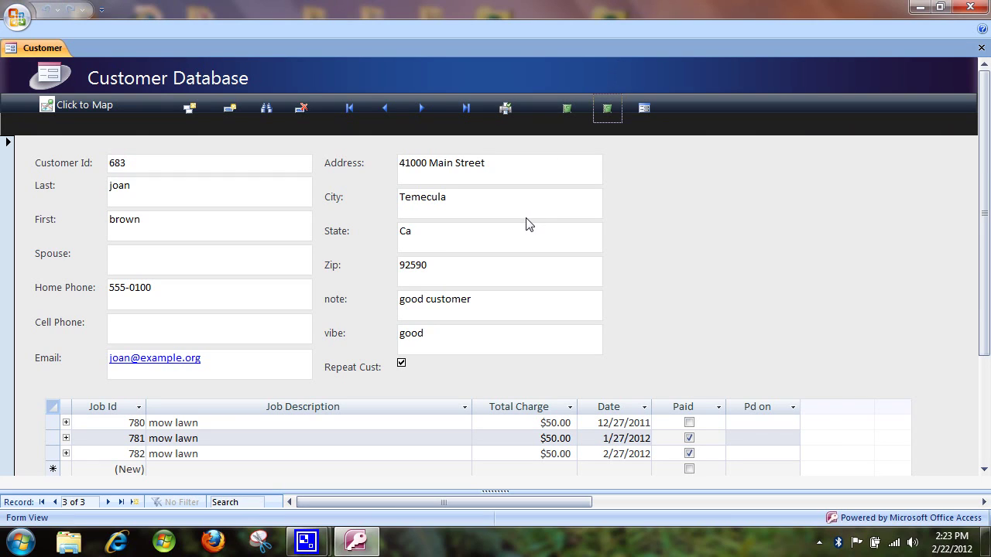
Step: Go to first customer 673, peek at job 774's expenses, and open Invoice Job Expanded
{"action": "left_click", "coordinate": [359, 109]}
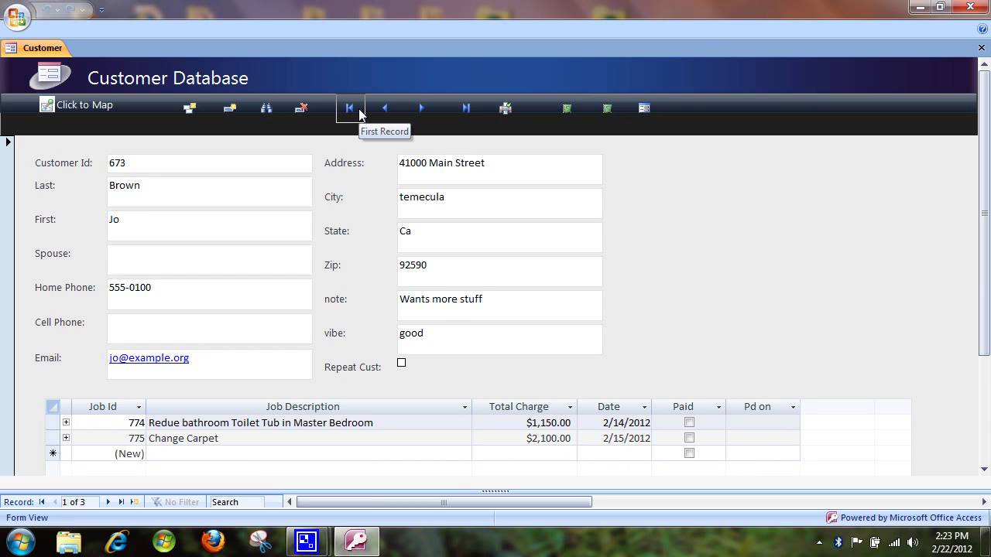
{"action": "left_click", "coordinate": [66, 424]}
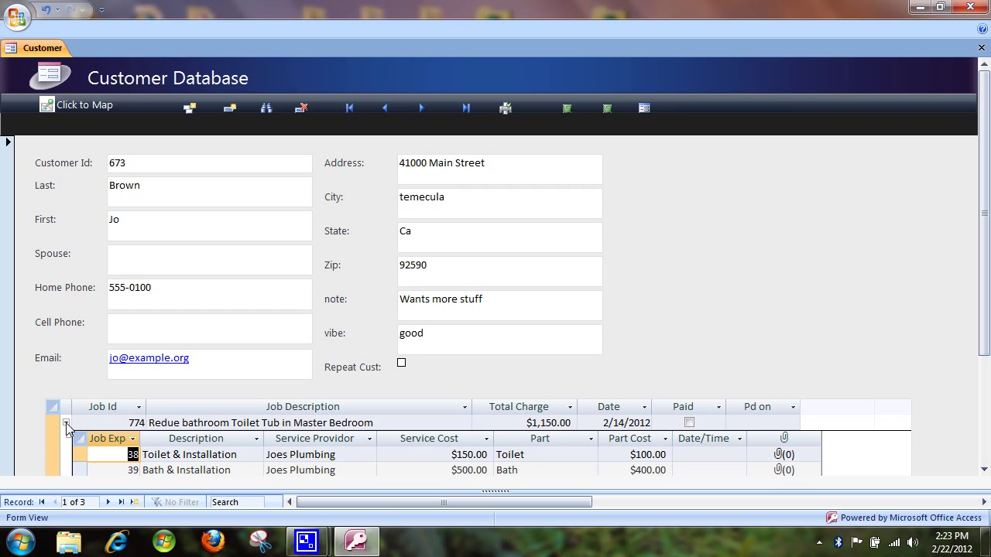
{"action": "left_click", "coordinate": [66, 423]}
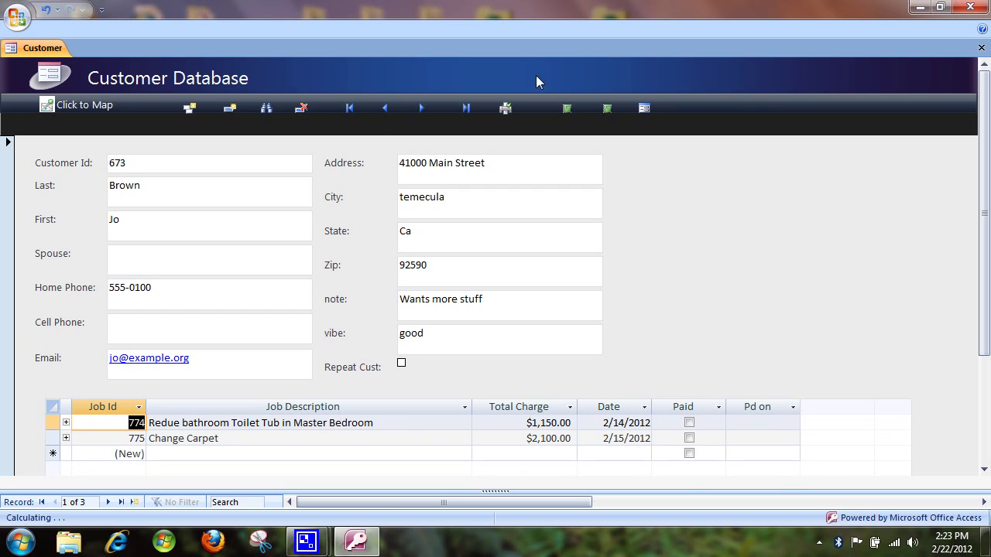
{"action": "left_click", "coordinate": [568, 108]}
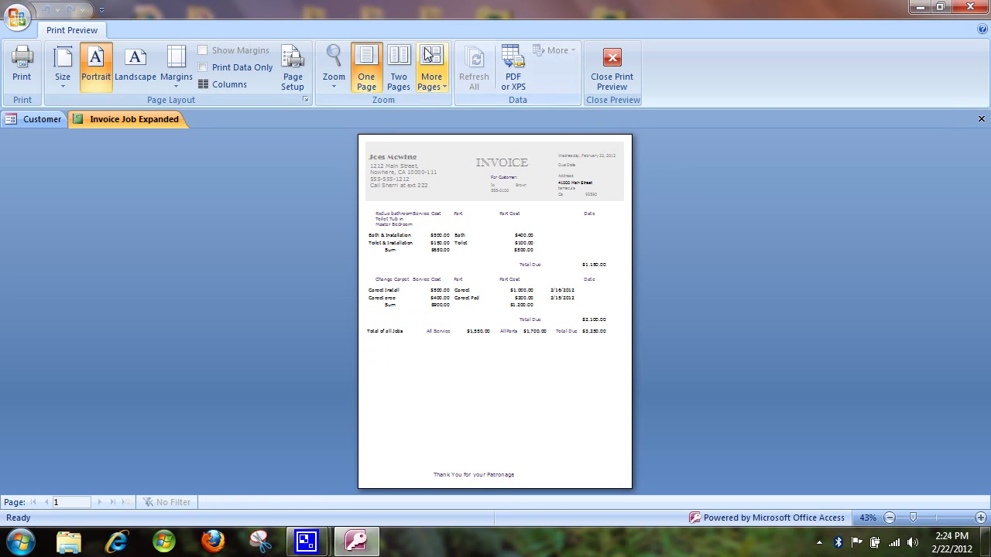
Step: Review the expanded invoice at full size, close it, and duplicate customer 673 as record 687
{"action": "left_click", "coordinate": [333, 56]}
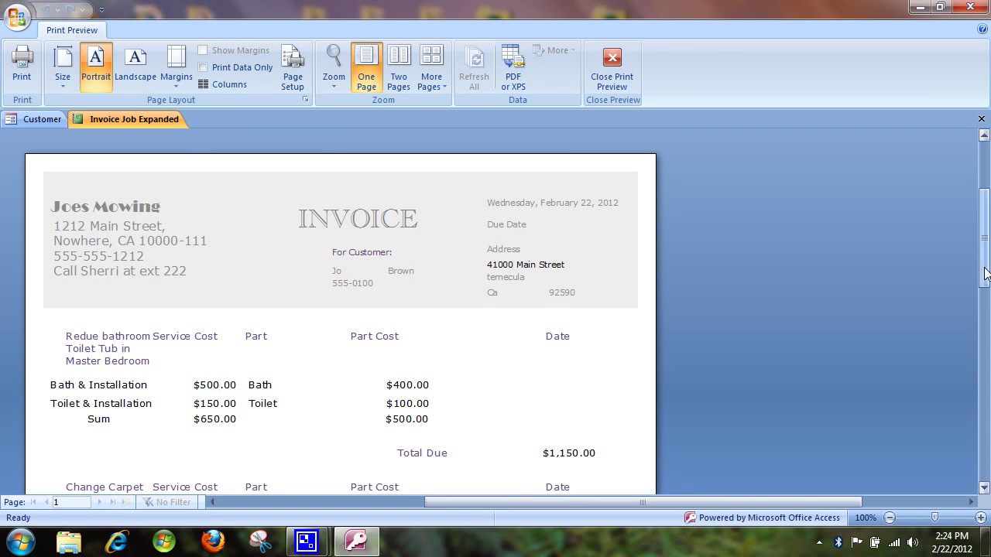
{"action": "left_click_drag", "start_coordinate": [985, 273], "coordinate": [985, 307]}
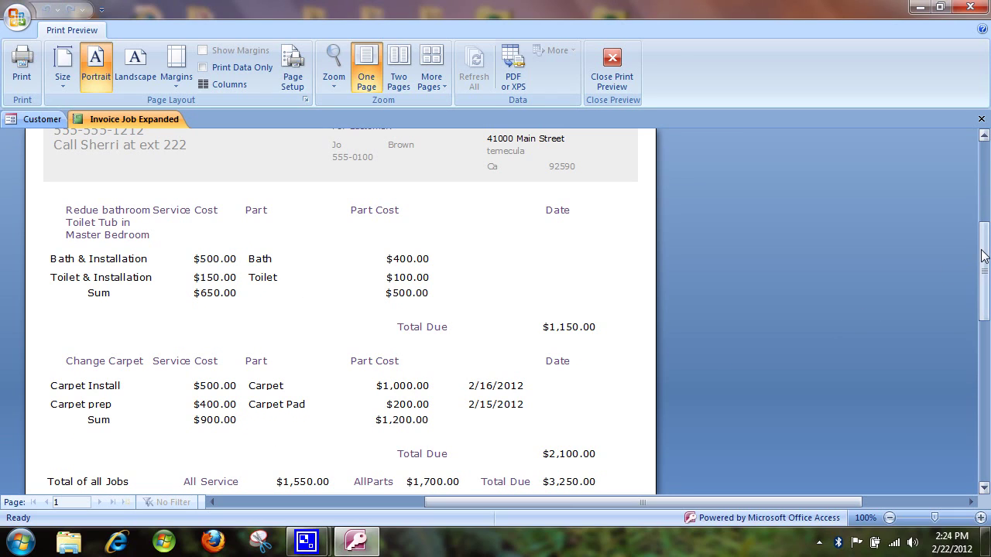
{"action": "left_click_drag", "start_coordinate": [984, 255], "coordinate": [979, 277]}
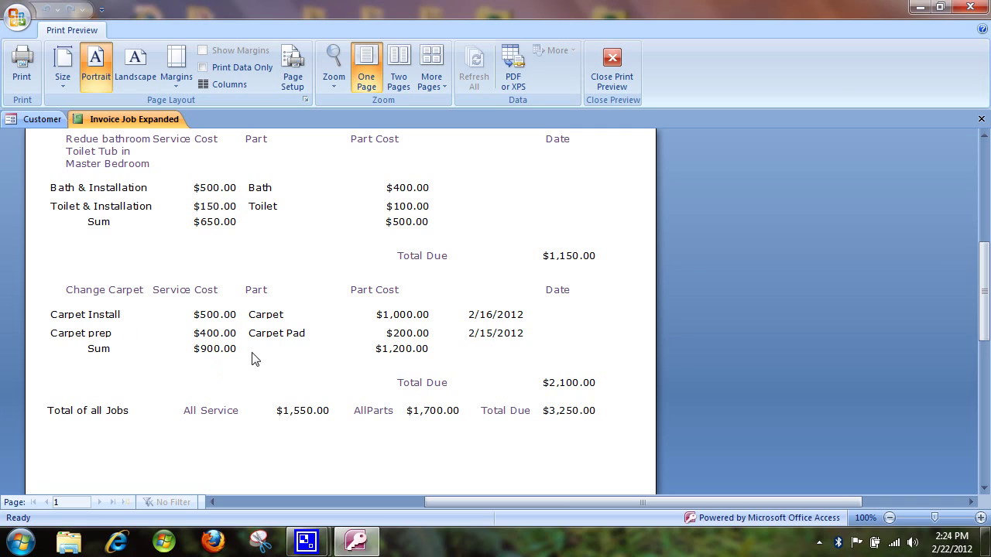
{"action": "left_click", "coordinate": [607, 89]}
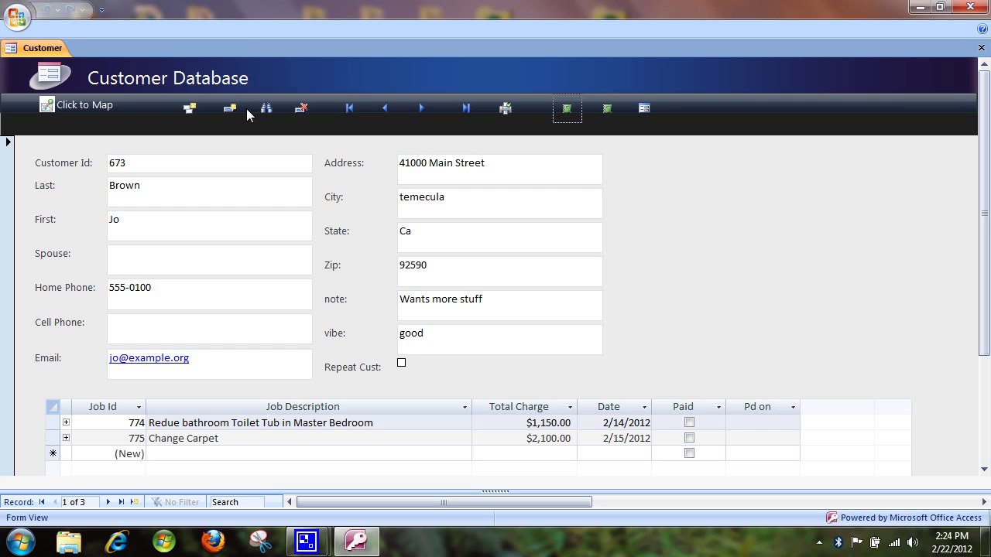
{"action": "left_click", "coordinate": [191, 109]}
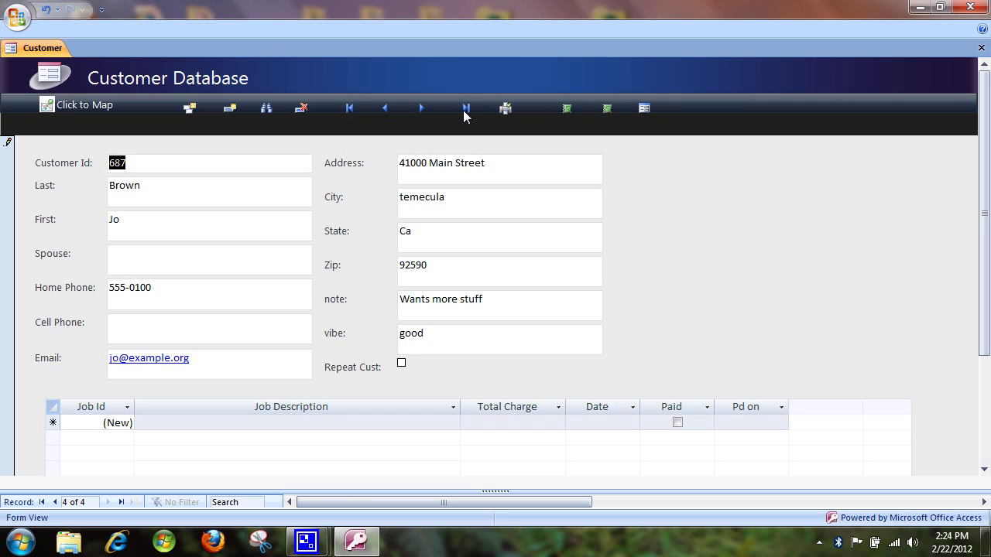
Step: Duplicate customer 673 as new record 687 and raise the splitter to show the customer datasheet
{"action": "left_click", "coordinate": [423, 109]}
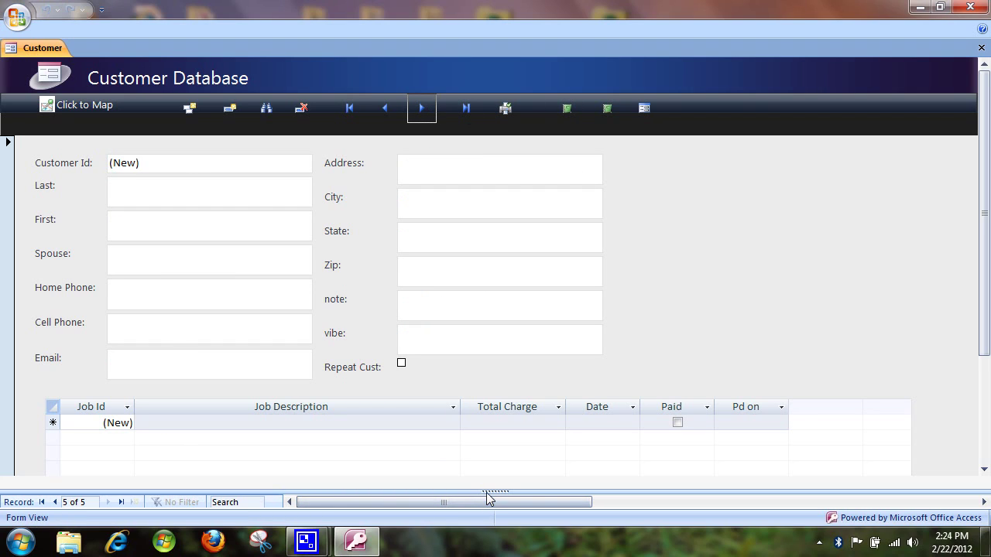
{"action": "left_click_drag", "start_coordinate": [487, 493], "coordinate": [477, 370]}
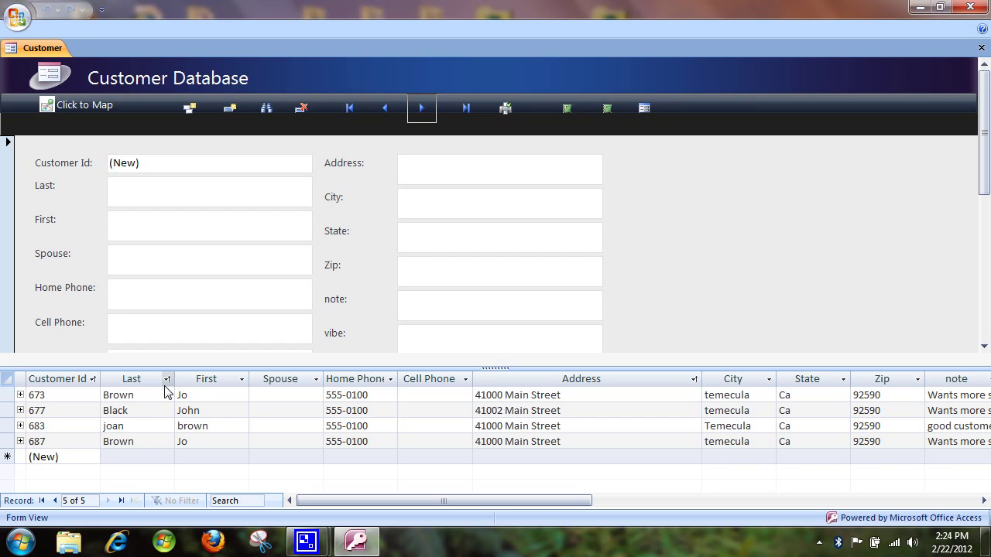
Step: Browse back and forth through customer records 673, 677, 683 and 687
{"action": "left_click", "coordinate": [385, 108]}
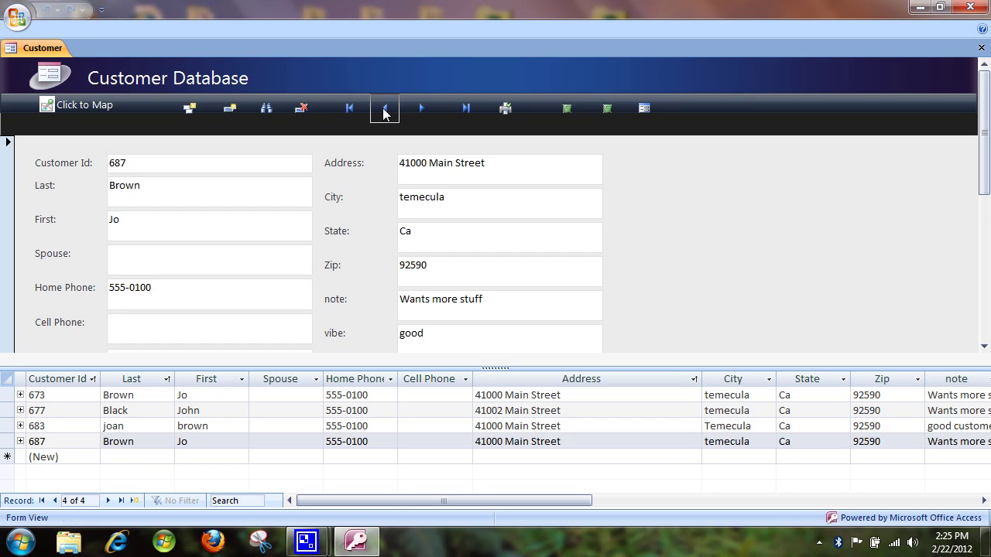
{"action": "double_click", "coordinate": [385, 108]}
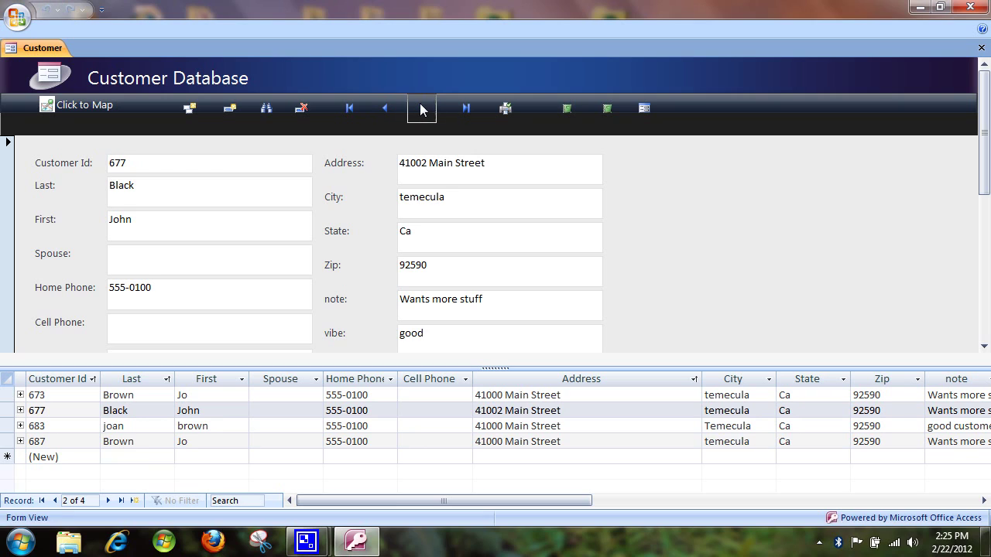
{"action": "left_click", "coordinate": [419, 109]}
{"action": "left_click", "coordinate": [420, 109]}
{"action": "left_click", "coordinate": [420, 109]}
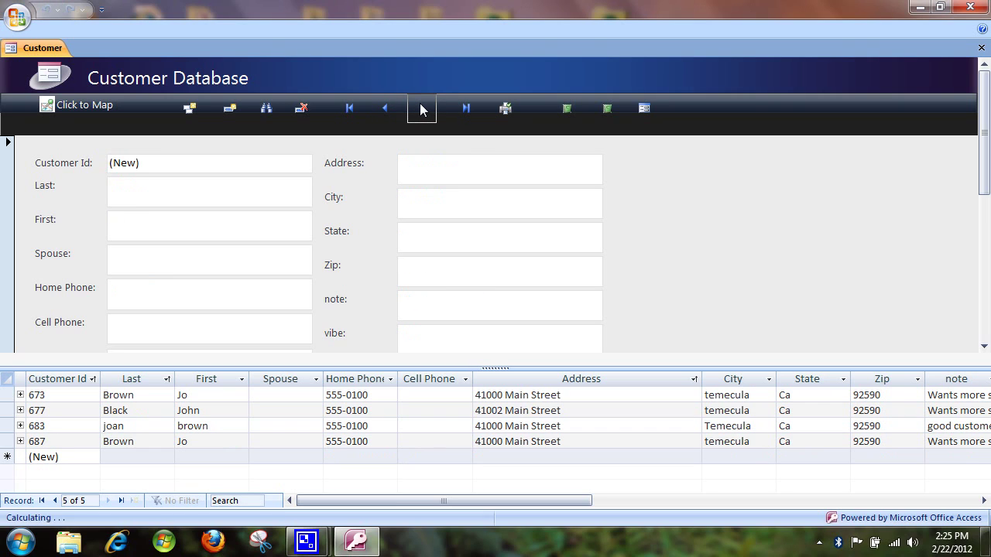
{"action": "left_click", "coordinate": [385, 108]}
{"action": "left_click", "coordinate": [385, 108]}
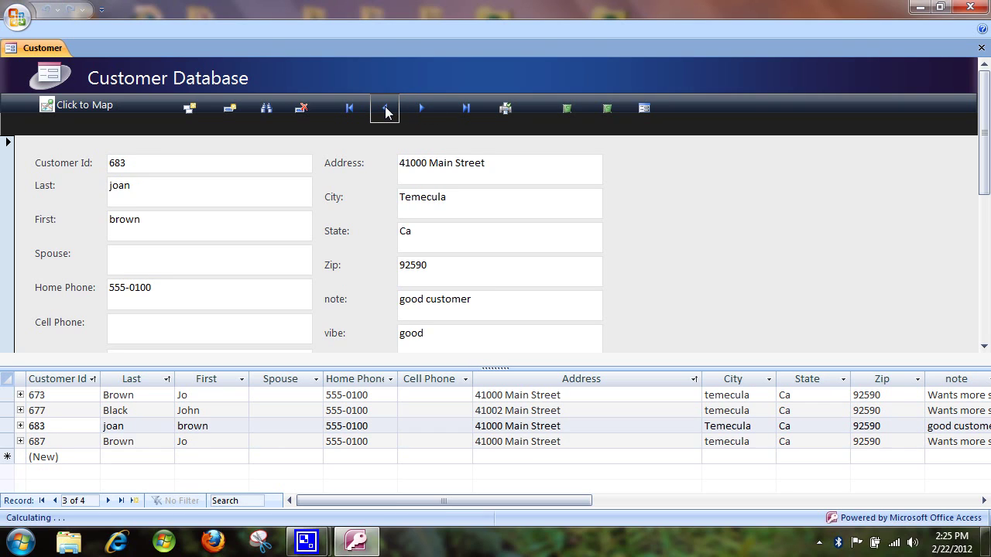
{"action": "left_click", "coordinate": [384, 110]}
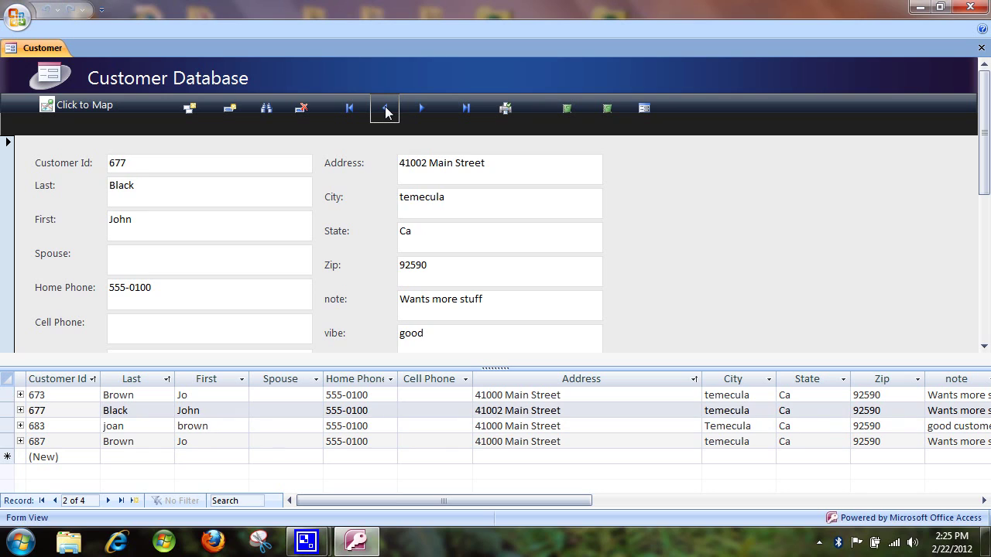
{"action": "left_click", "coordinate": [167, 380]}
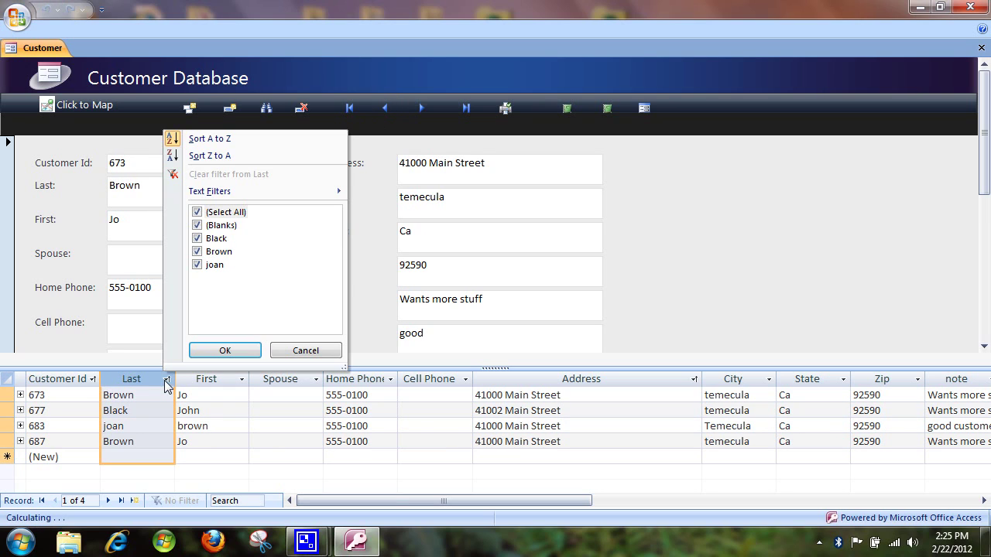
Step: Sort the customers by last name A to Z and dismiss the can't-go-to-record warning
{"action": "left_click", "coordinate": [206, 141]}
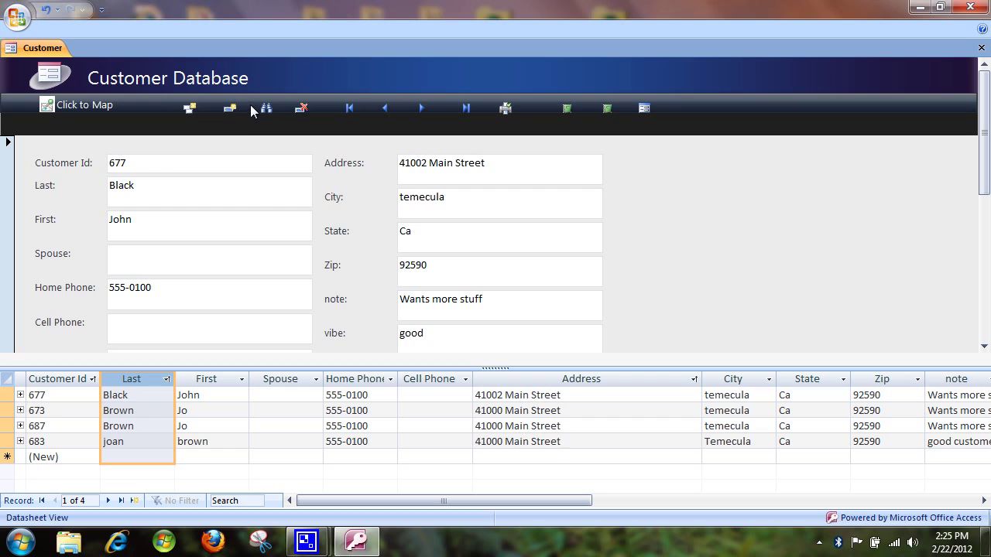
{"action": "left_click", "coordinate": [383, 108]}
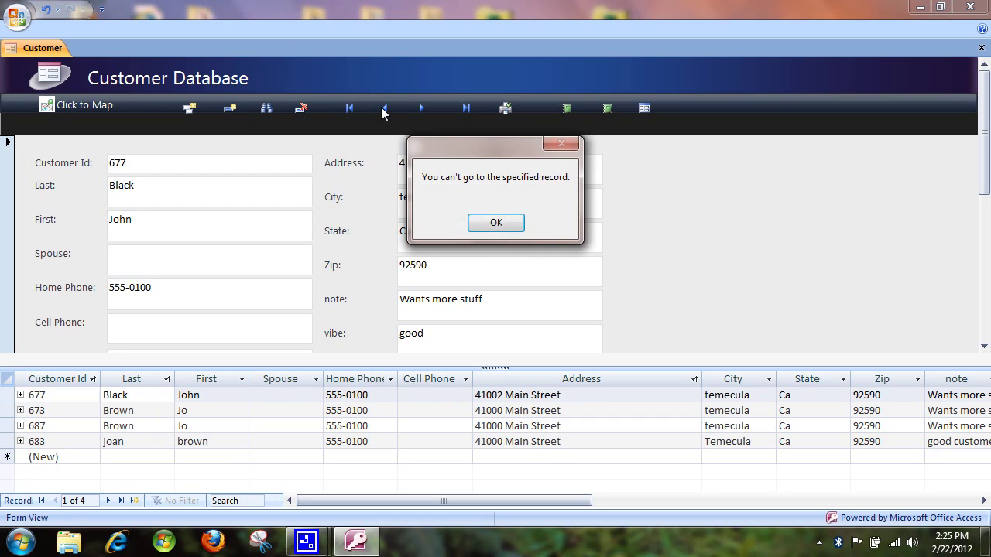
{"action": "left_click", "coordinate": [499, 223]}
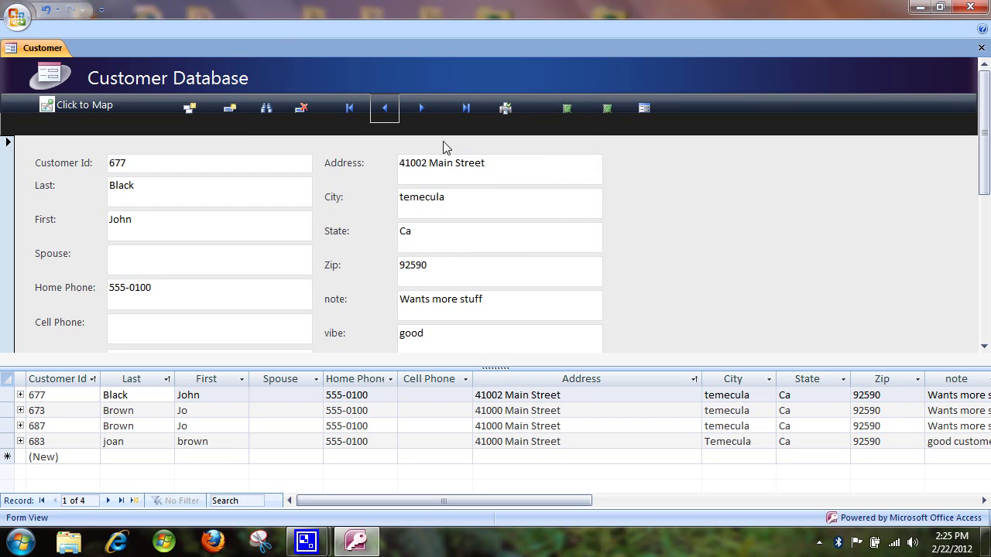
Step: Return to customer 673 and lower the splitter to reveal its Jobs subform
{"action": "left_click", "coordinate": [421, 108]}
{"action": "left_click", "coordinate": [420, 107]}
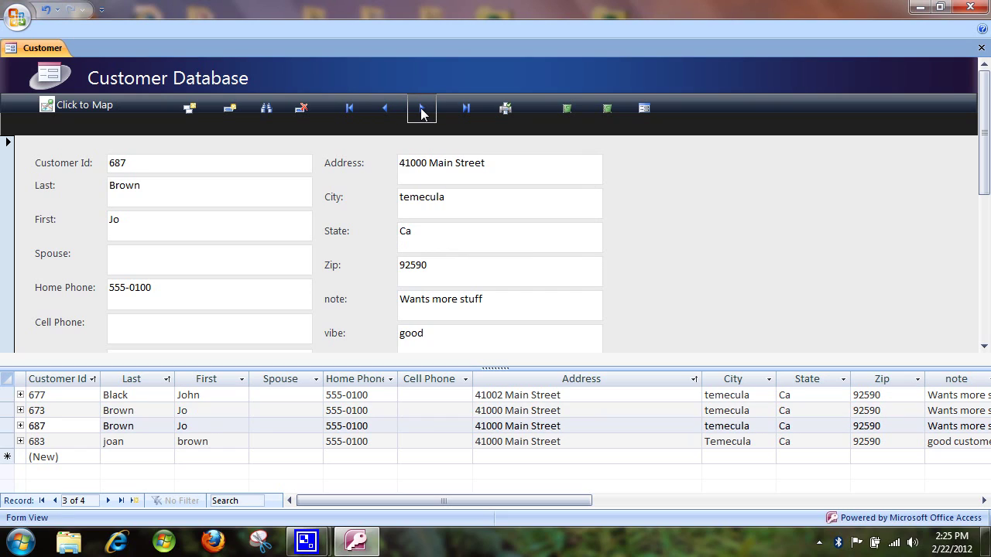
{"action": "left_click", "coordinate": [391, 110]}
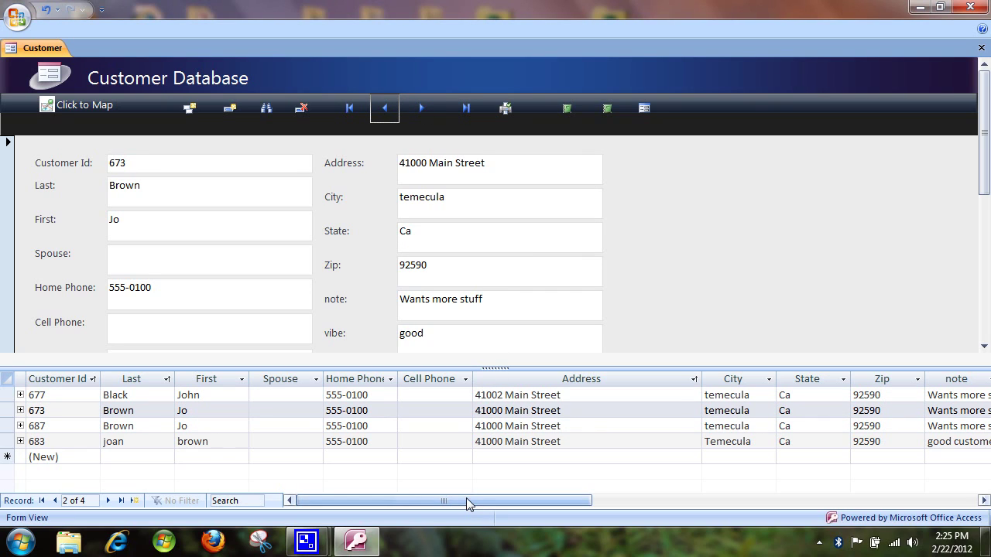
{"action": "left_click_drag", "start_coordinate": [467, 498], "coordinate": [487, 499]}
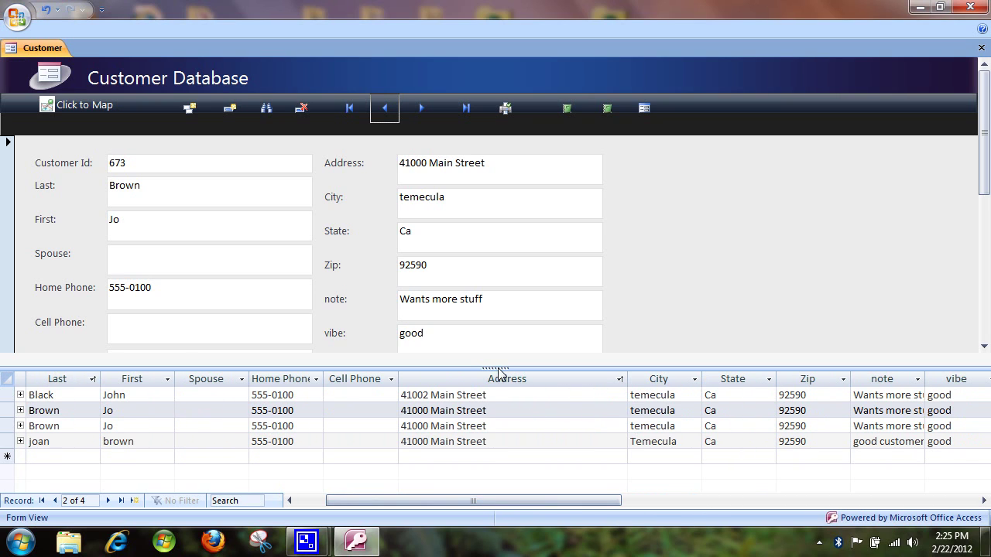
{"action": "left_click_drag", "start_coordinate": [497, 370], "coordinate": [507, 482]}
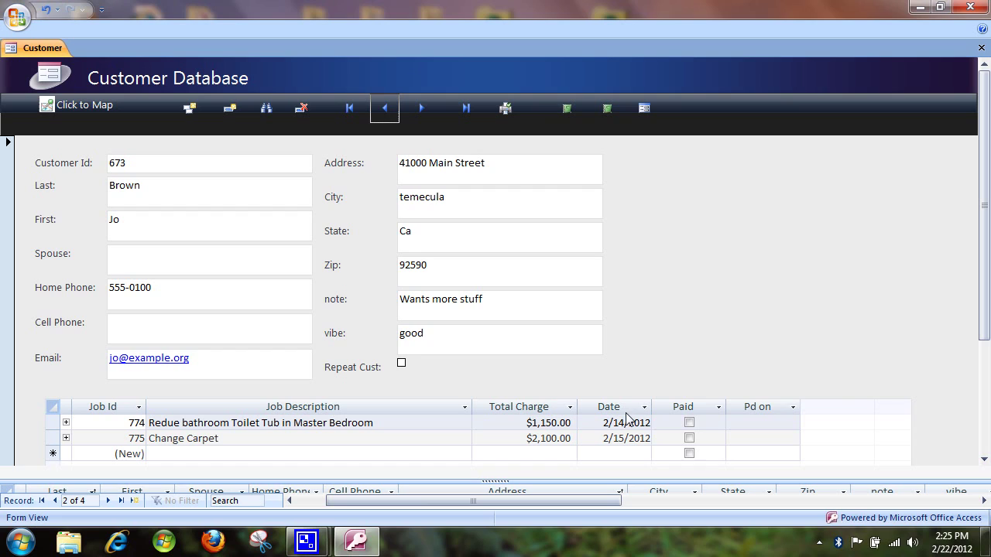
Step: Add jobs 784–802 to customer 673, each described "1", then close the database
{"action": "left_click", "coordinate": [285, 457]}
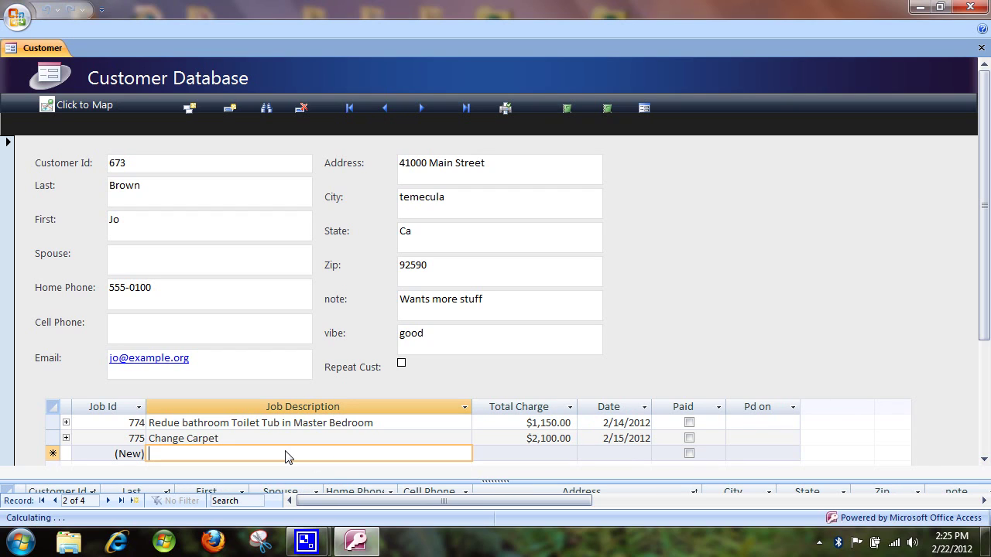
{"action": "type", "text": "1"}
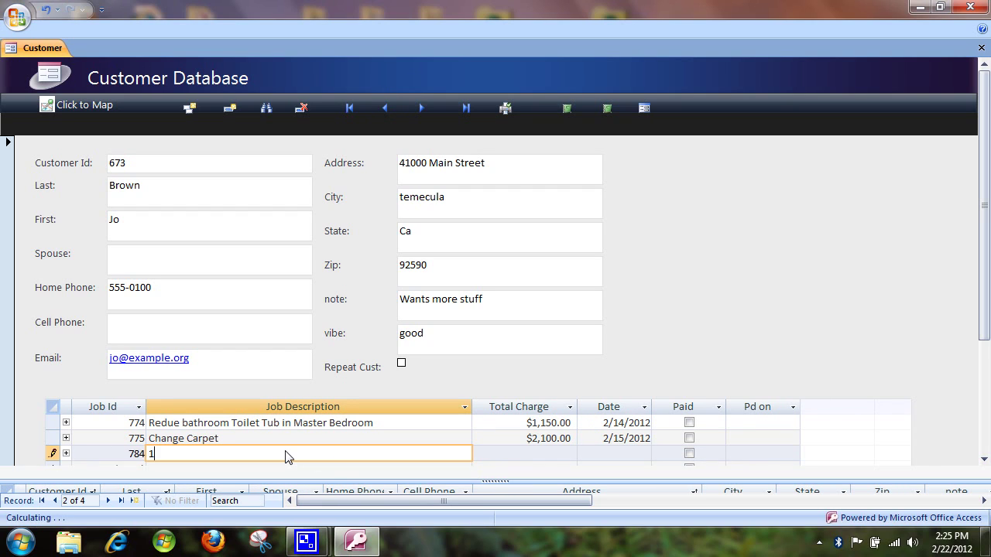
{"action": "key", "text": "Down"}
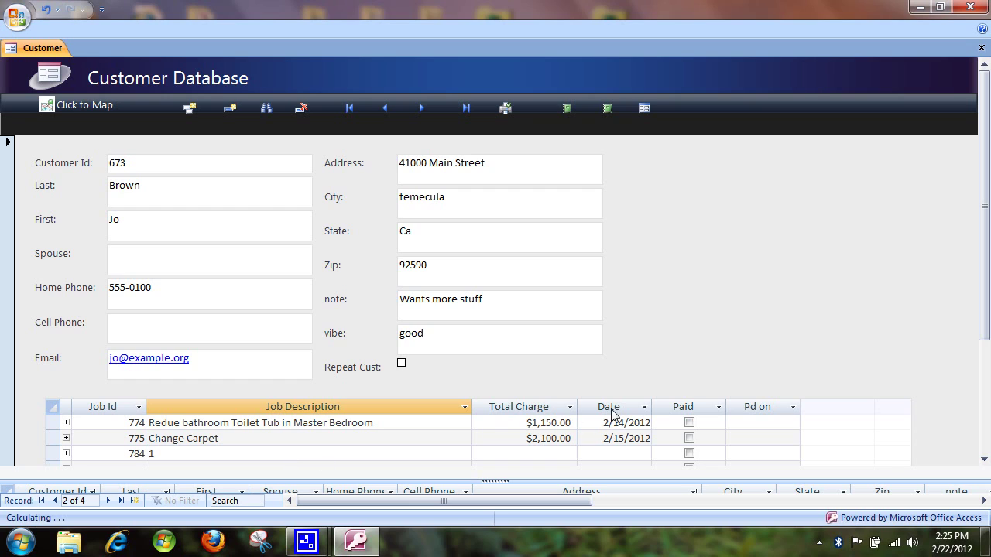
{"action": "left_click_drag", "start_coordinate": [985, 205], "coordinate": [985, 284]}
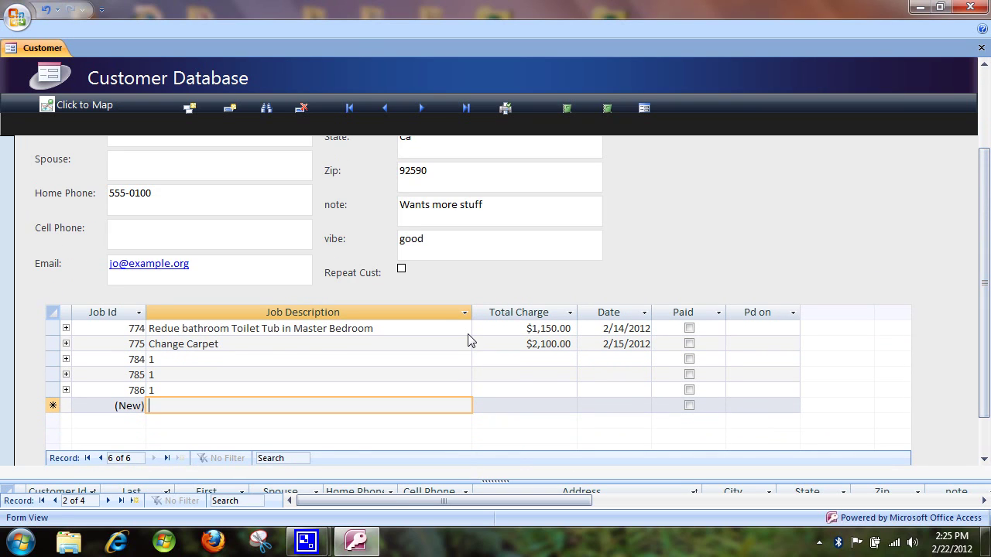
{"action": "key", "text": "1"}
{"action": "key", "text": "Down"}
{"action": "key", "text": "1"}
{"action": "key", "text": "Down"}
{"action": "key", "text": "1"}
{"action": "key", "text": "Down"}
{"action": "key", "text": "1"}
{"action": "key", "text": "Down"}
{"action": "key", "text": "1"}
{"action": "key", "text": "Down"}
{"action": "key", "text": "1"}
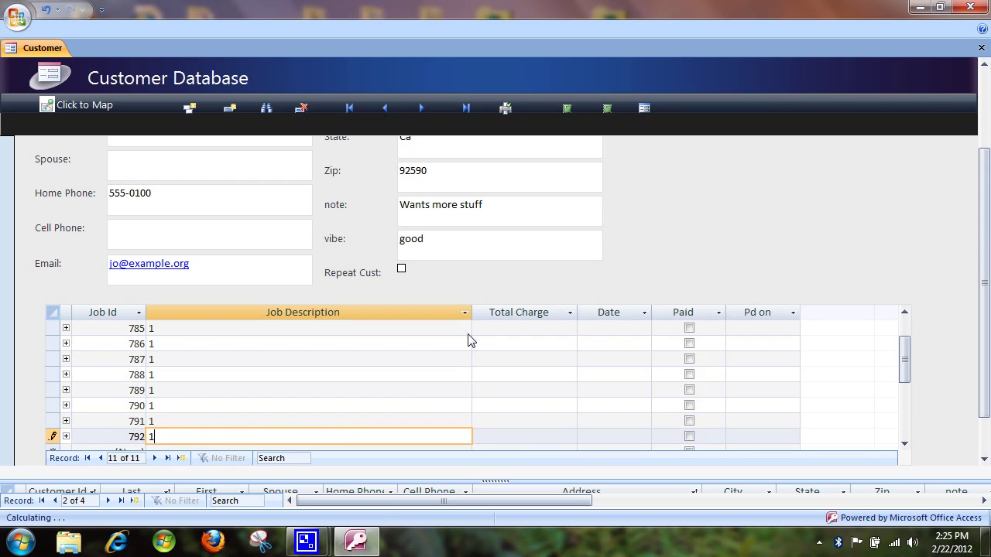
{"action": "key", "text": "Down"}
{"action": "key", "text": "1"}
{"action": "key", "text": "Down"}
{"action": "key", "text": "1"}
{"action": "key", "text": "Down"}
{"action": "key", "text": "1"}
{"action": "key", "text": "Down"}
{"action": "key", "text": "1"}
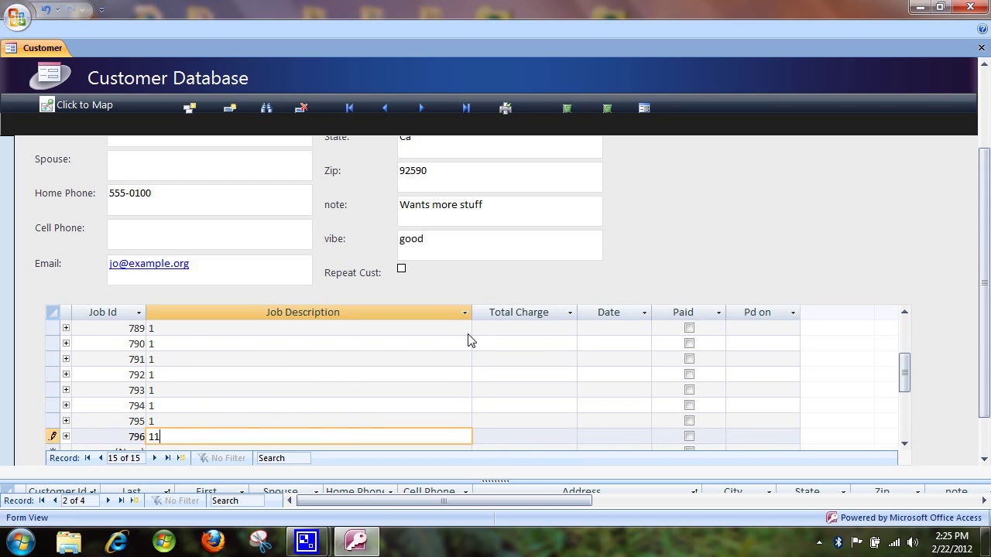
{"action": "type", "text": "1"}
{"action": "key", "text": "Down"}
{"action": "key", "text": "1"}
{"action": "key", "text": "Down"}
{"action": "key", "text": "1"}
{"action": "key", "text": "Down"}
{"action": "key", "text": "1"}
{"action": "key", "text": "Down"}
{"action": "key", "text": "1"}
{"action": "key", "text": "Down"}
{"action": "key", "text": "1"}
{"action": "key", "text": "Down"}
{"action": "key", "text": "1"}
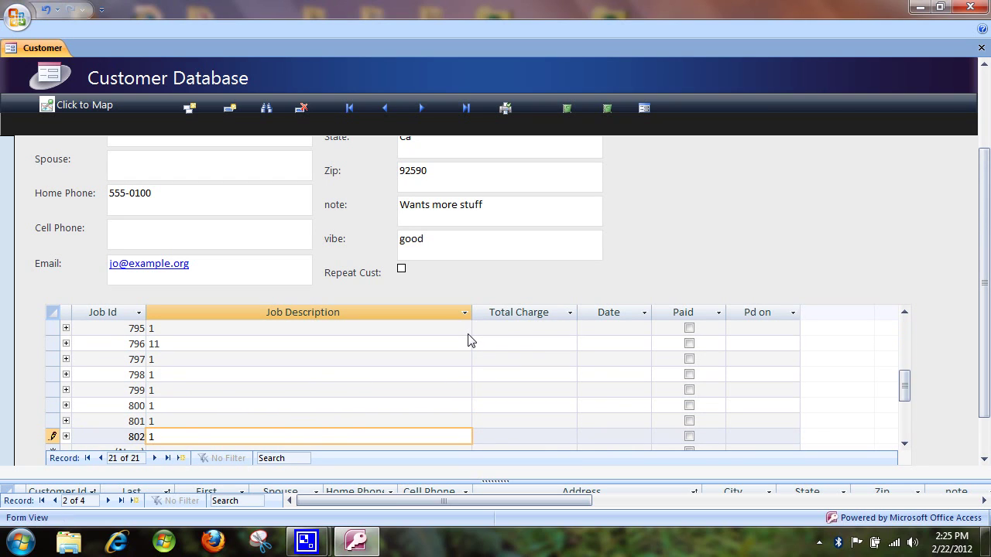
{"action": "left_click", "coordinate": [979, 6]}
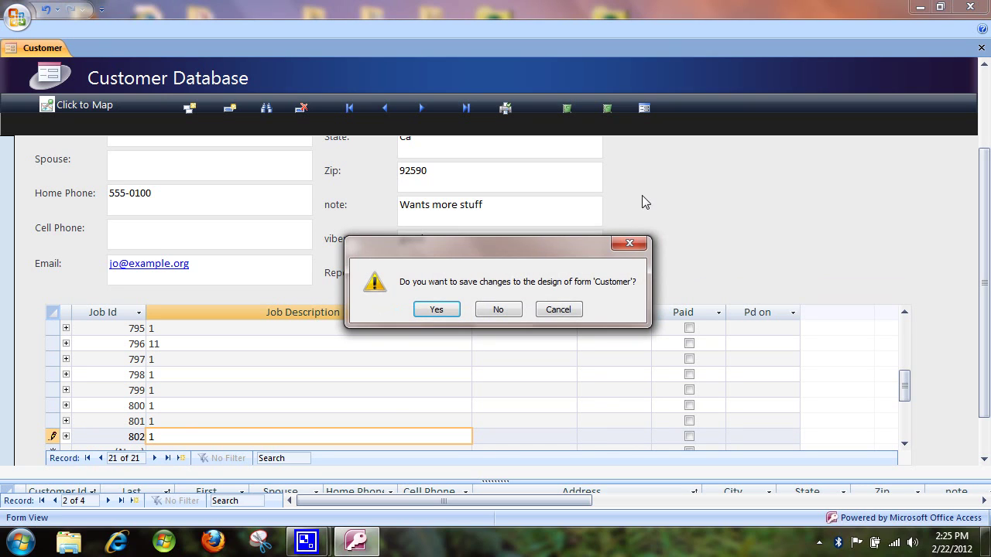
Step: Close Access without saving the Customer form design and reopen the Relational Database folder
{"action": "left_click", "coordinate": [496, 310]}
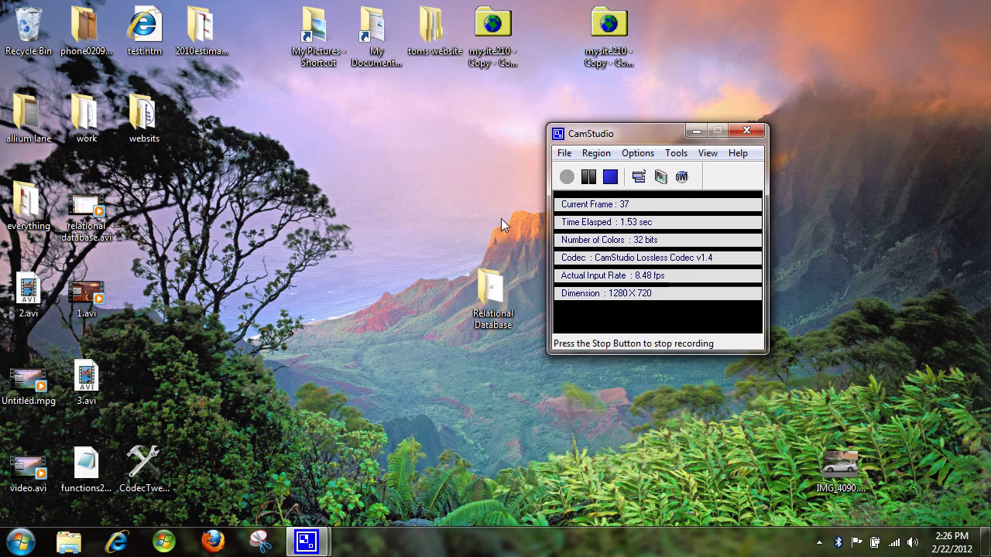
{"action": "double_click", "coordinate": [485, 292]}
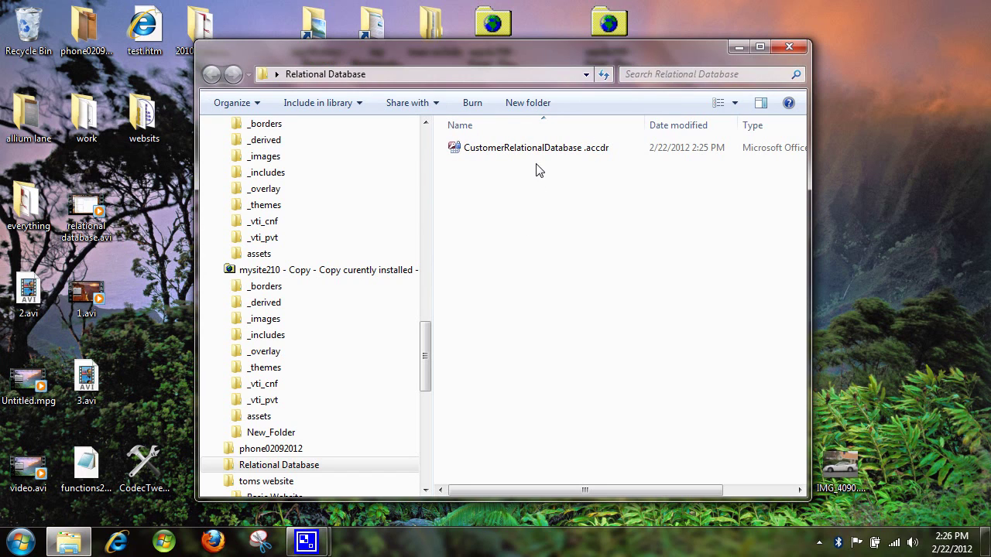
Step: Rename CustomerRelationalDatabase .accdr to CustomerRelationalDatabase .accdb and accept the extension-change warning
{"action": "right_click", "coordinate": [537, 154]}
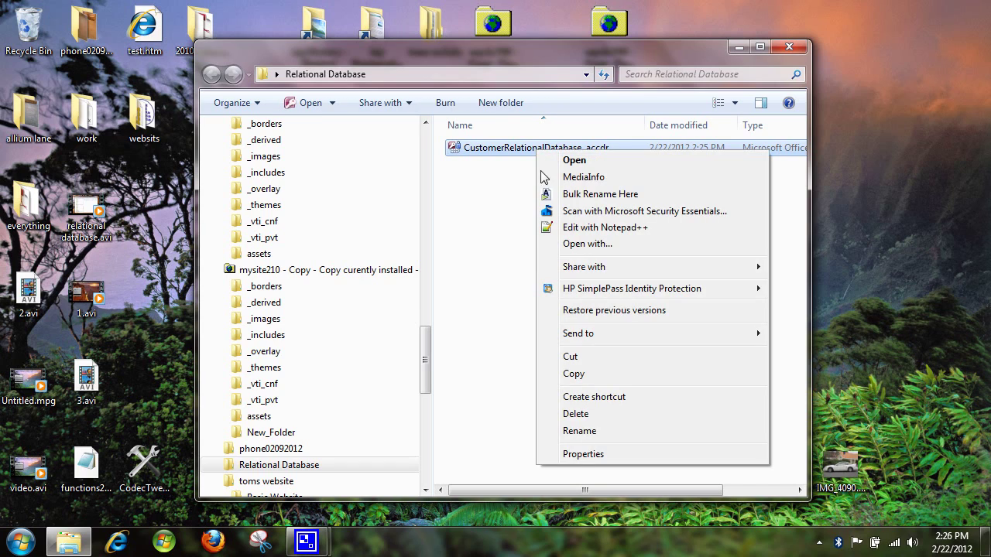
{"action": "left_click", "coordinate": [579, 432]}
{"action": "left_click", "coordinate": [622, 153]}
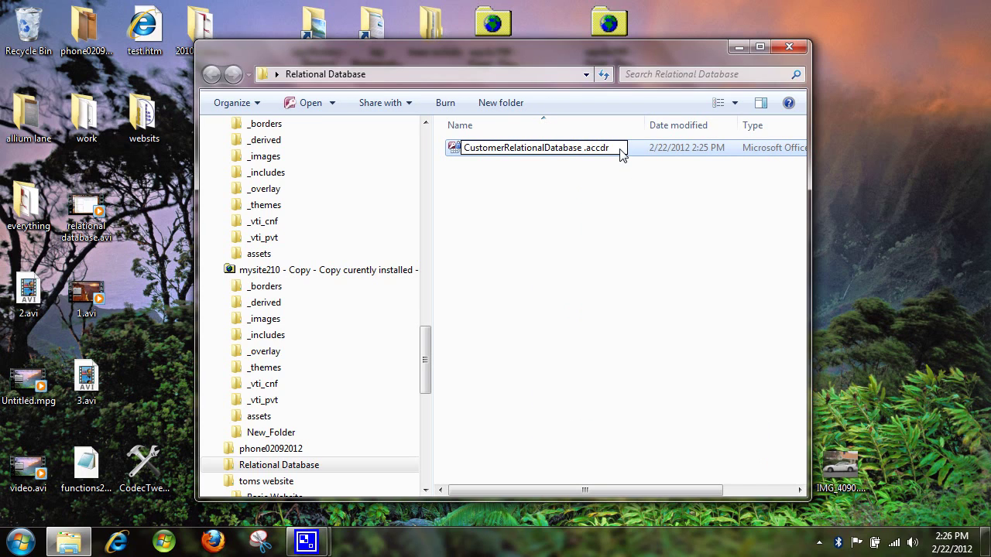
{"action": "key", "text": "BackSpace"}
{"action": "type", "text": "b"}
{"action": "key", "text": "Return"}
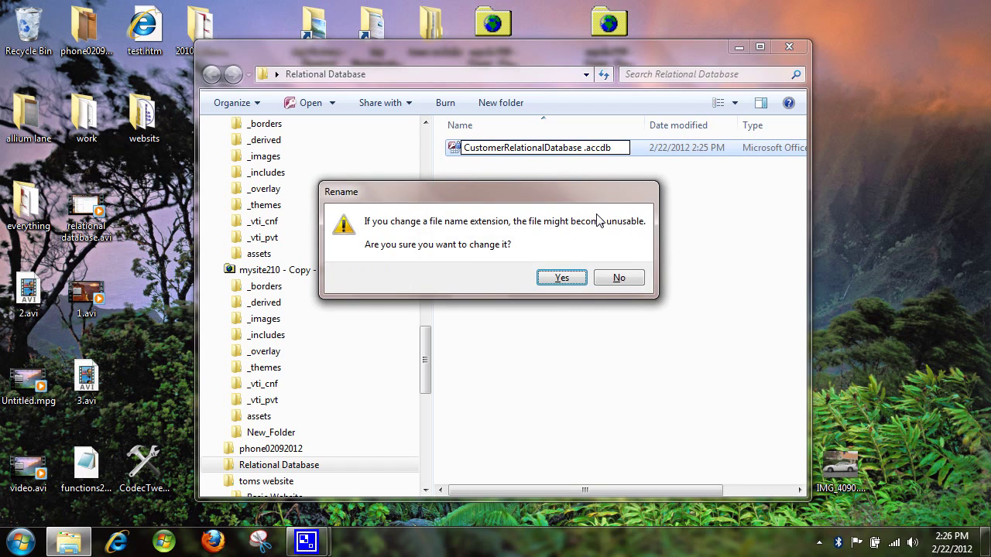
{"action": "left_click", "coordinate": [565, 280]}
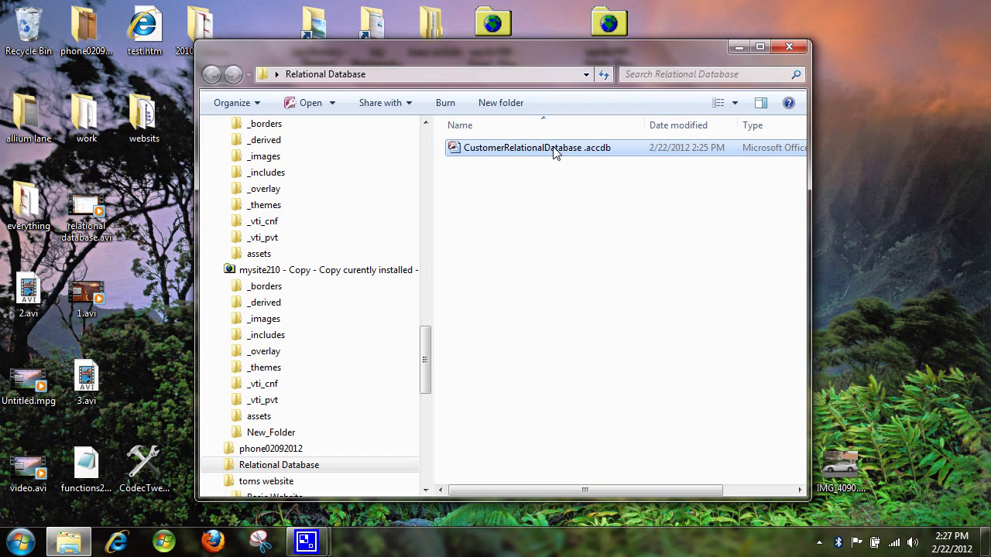
Step: Copy CustomerRelationalDatabase.accdb to the desktop, then open the folder's copy in Access
{"action": "right_click", "coordinate": [554, 151]}
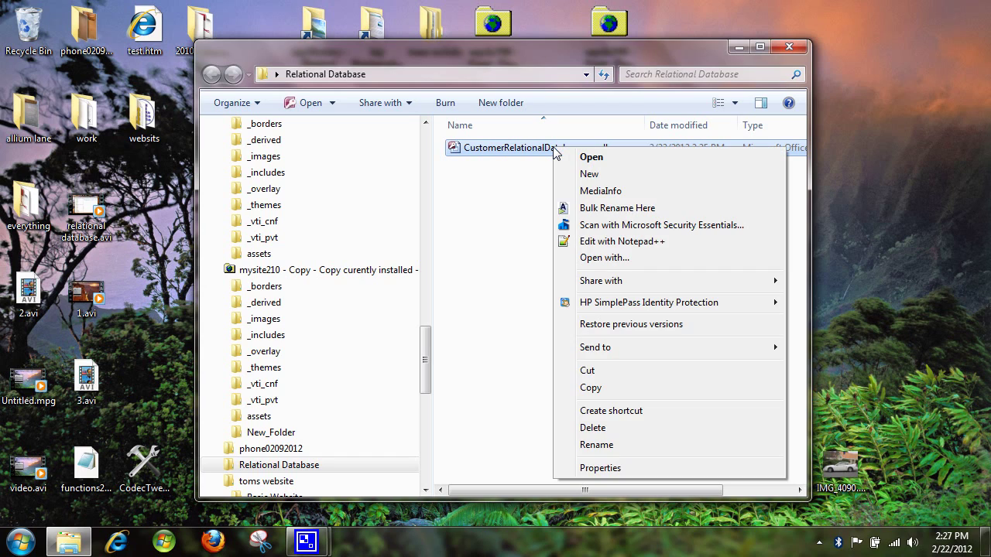
{"action": "left_click", "coordinate": [595, 388]}
{"action": "right_click", "coordinate": [892, 276]}
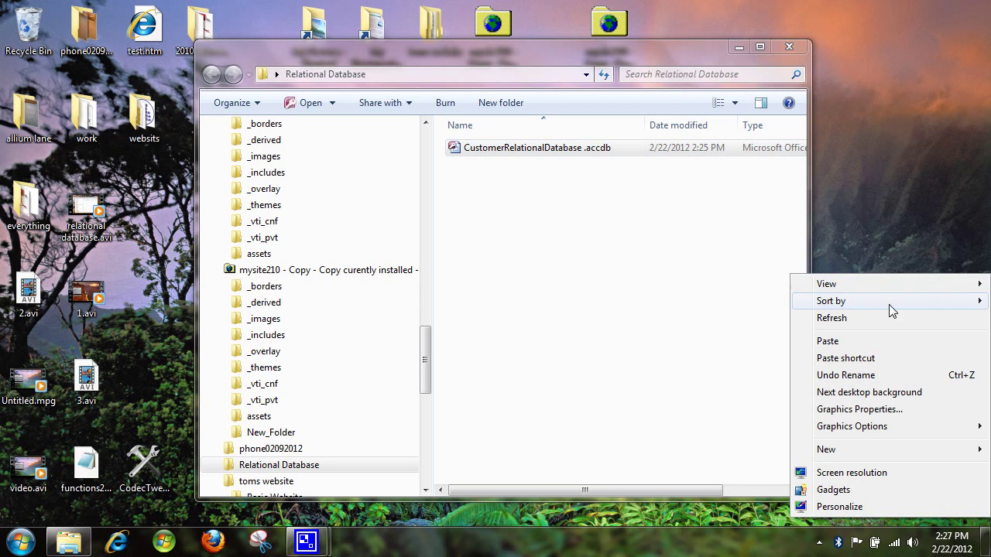
{"action": "left_click", "coordinate": [869, 341]}
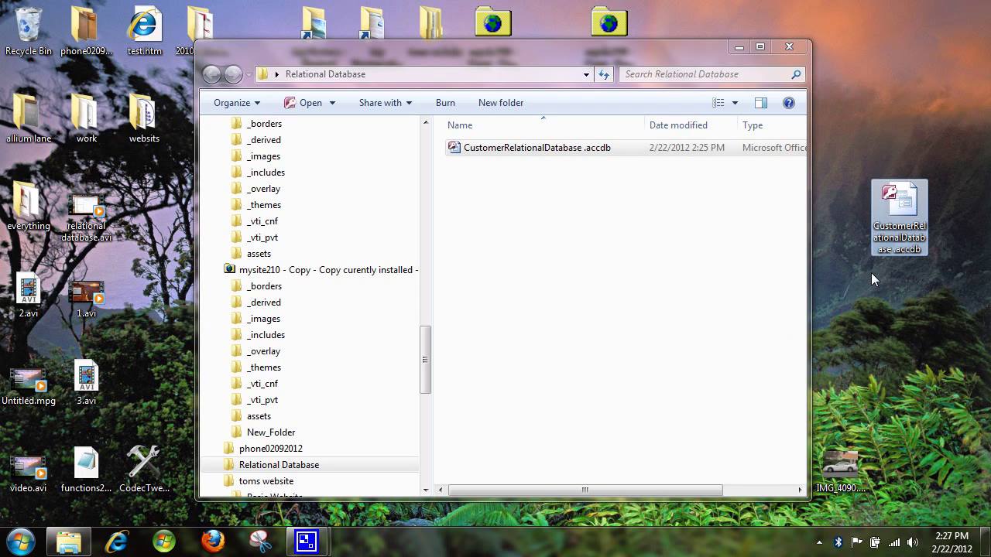
{"action": "double_click", "coordinate": [671, 150]}
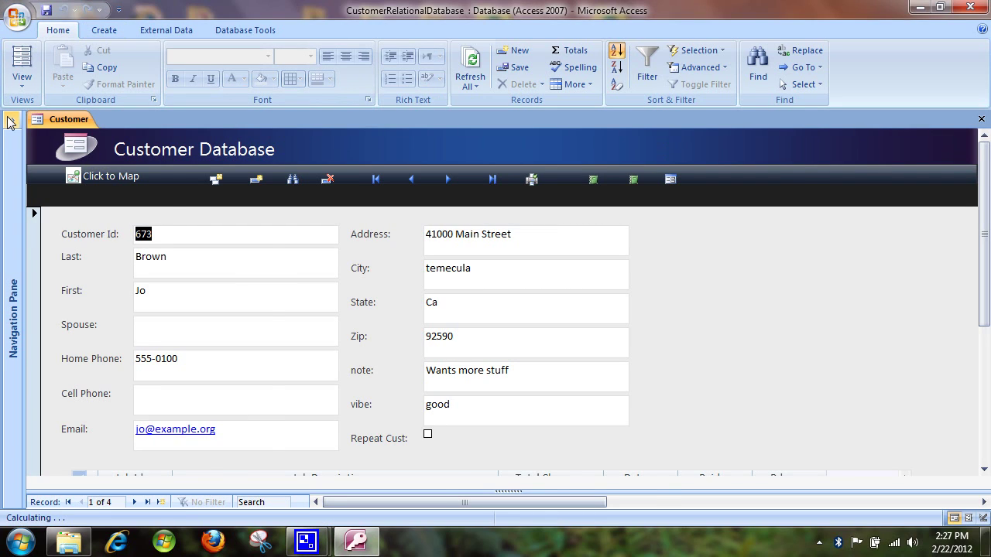
Step: Close the Customer form in the front-end database
{"action": "left_click", "coordinate": [119, 9]}
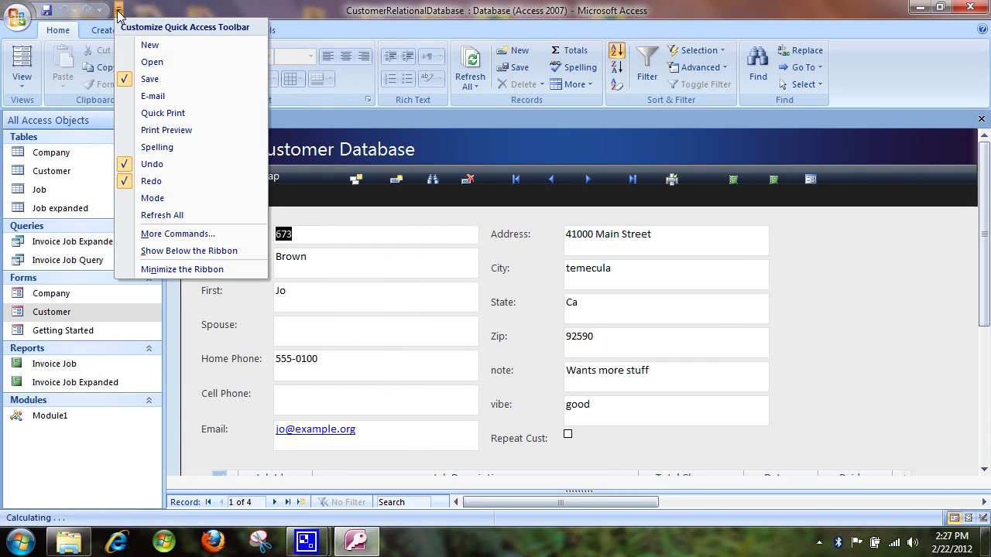
{"action": "left_click", "coordinate": [26, 91]}
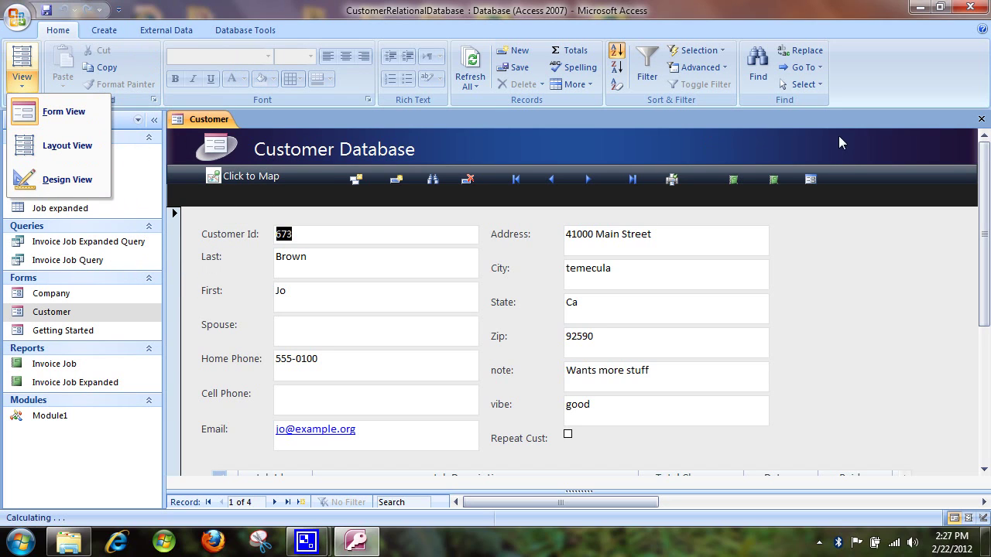
{"action": "left_click", "coordinate": [983, 118]}
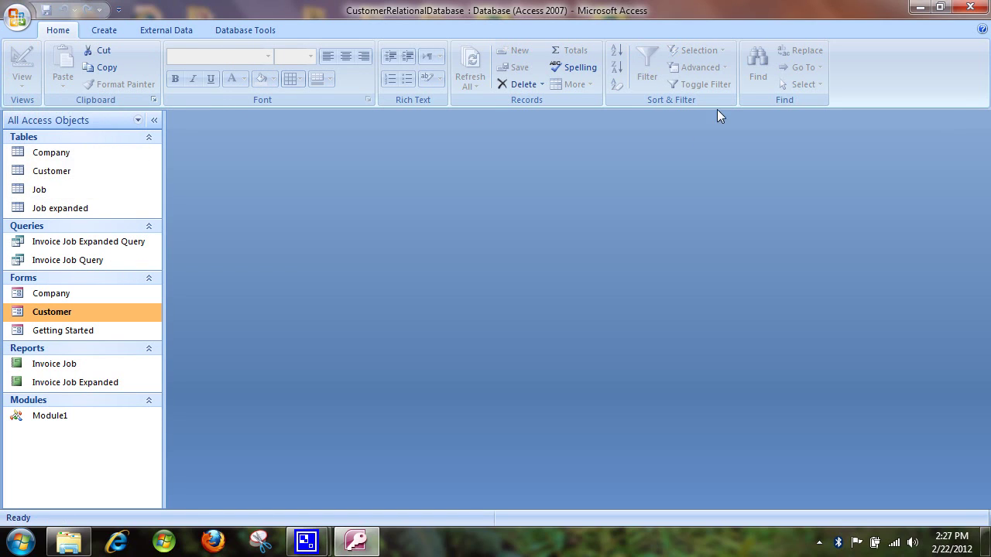
Step: Delete the Company, Customer, Job and Job expanded tables, approving removal of their relationships
{"action": "left_click", "coordinate": [128, 206]}
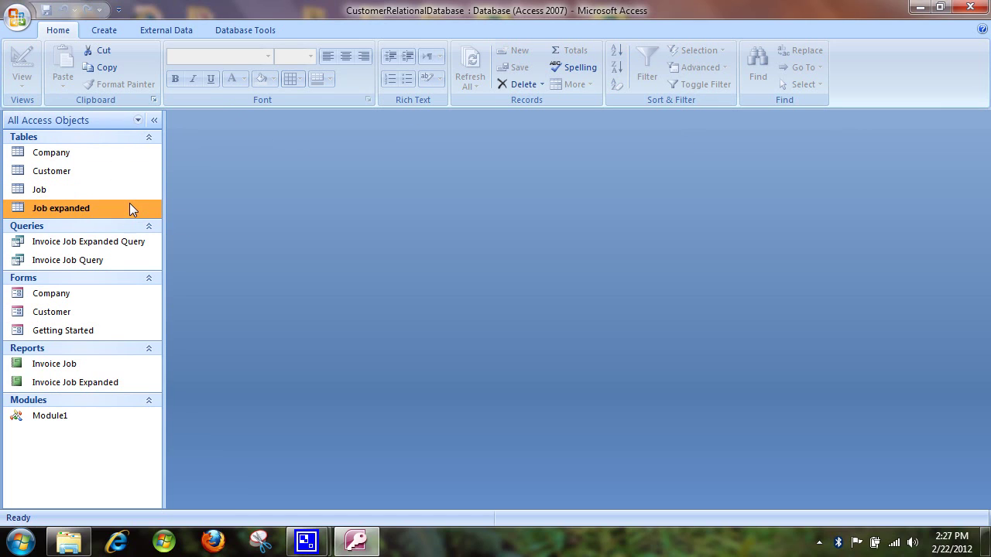
{"action": "left_click", "coordinate": [125, 158], "text": "shift"}
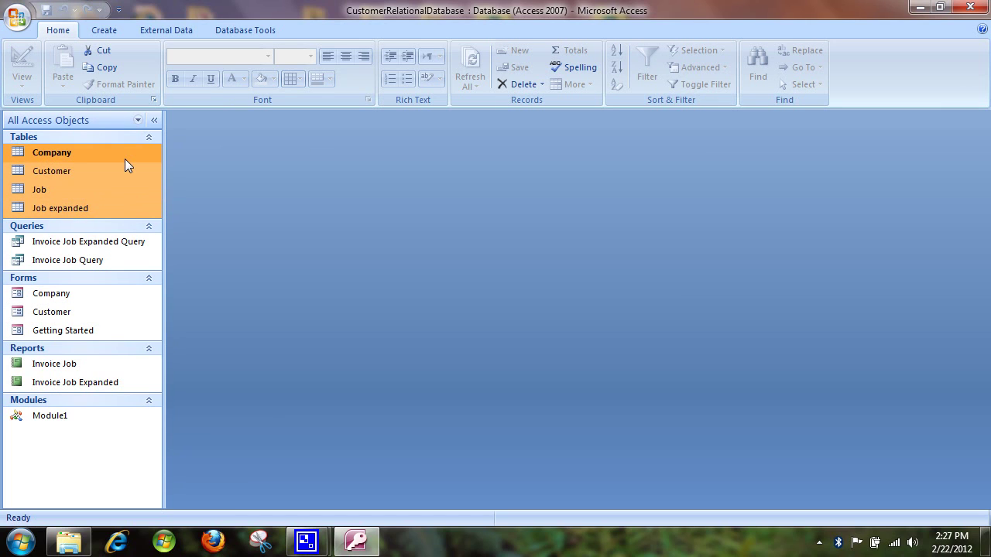
{"action": "right_click", "coordinate": [124, 159]}
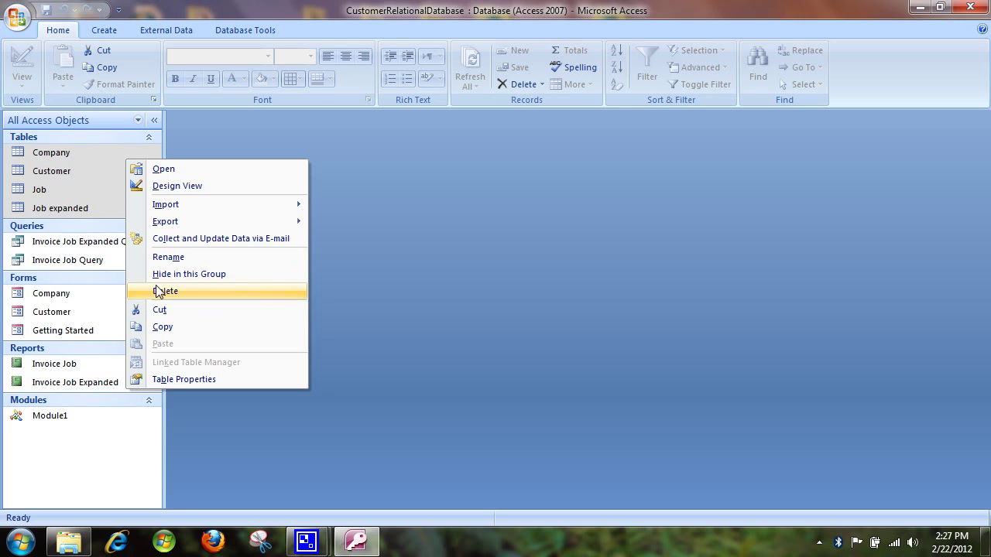
{"action": "left_click", "coordinate": [152, 291]}
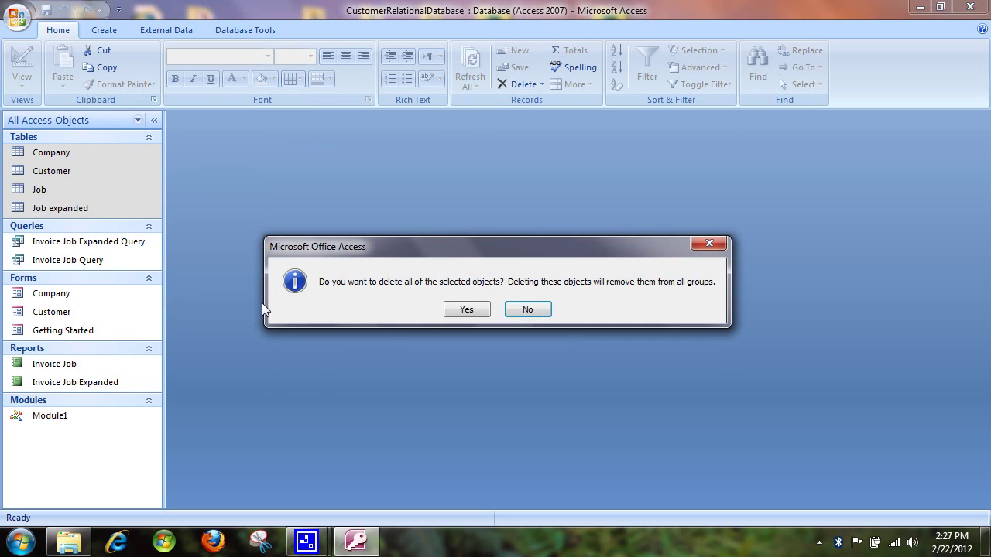
{"action": "left_click", "coordinate": [468, 310]}
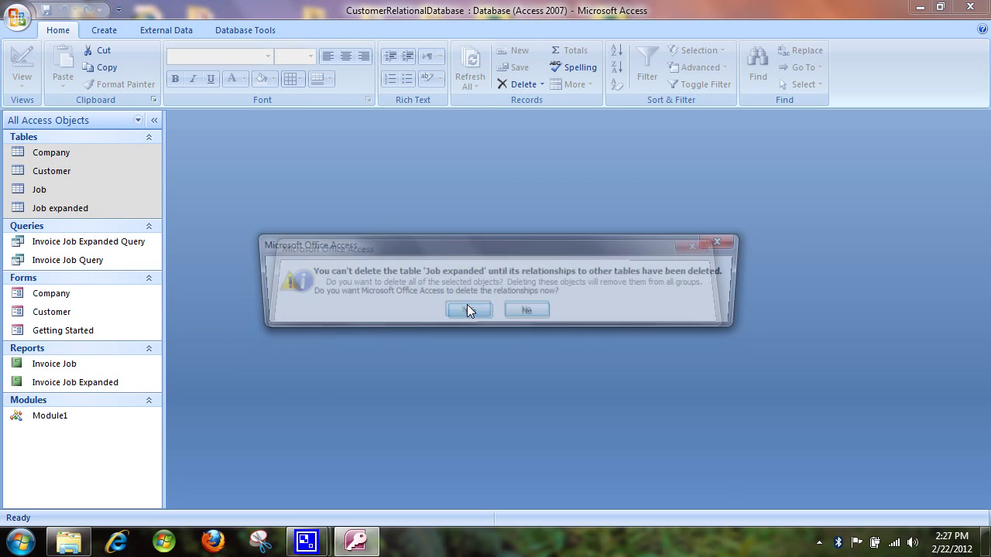
{"action": "left_click", "coordinate": [467, 312]}
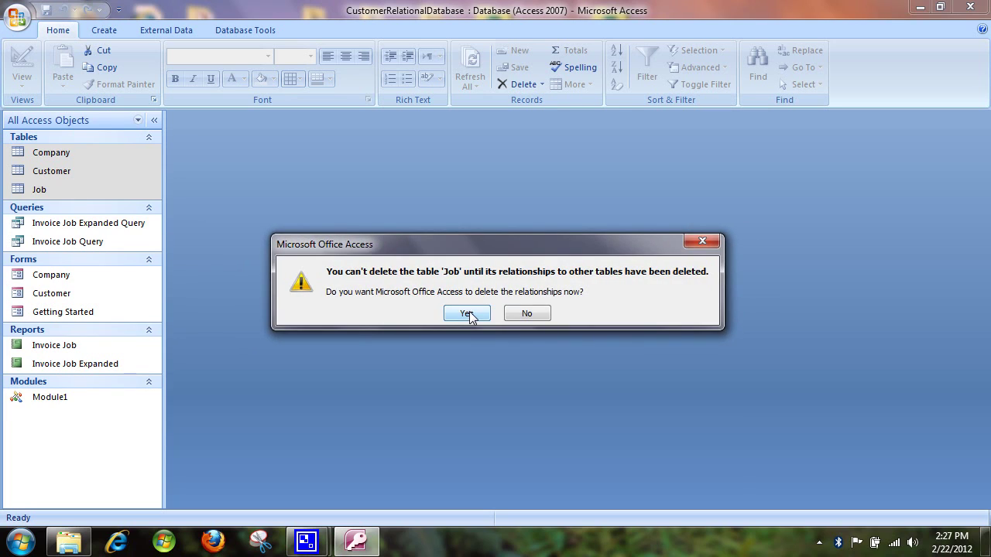
{"action": "left_click", "coordinate": [468, 313]}
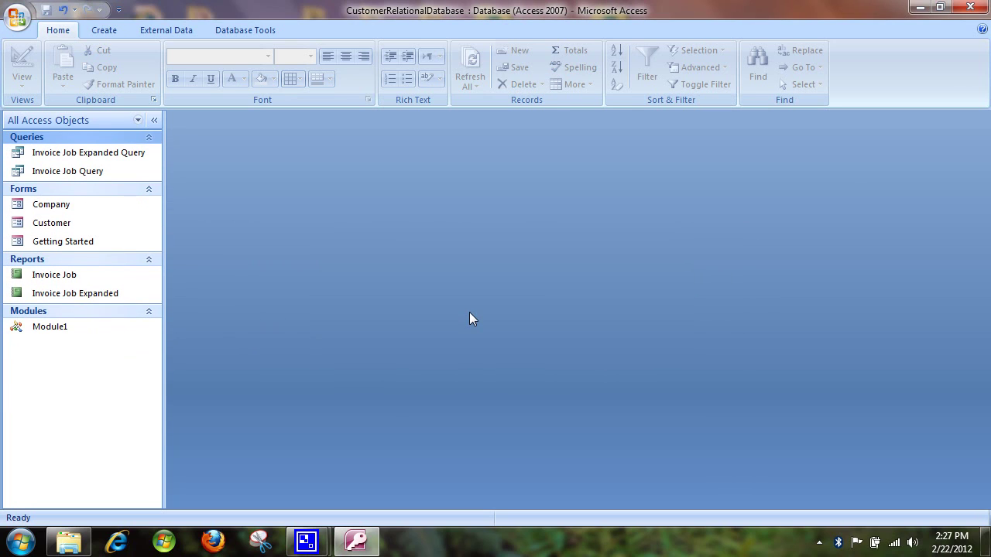
{"action": "left_click", "coordinate": [147, 30]}
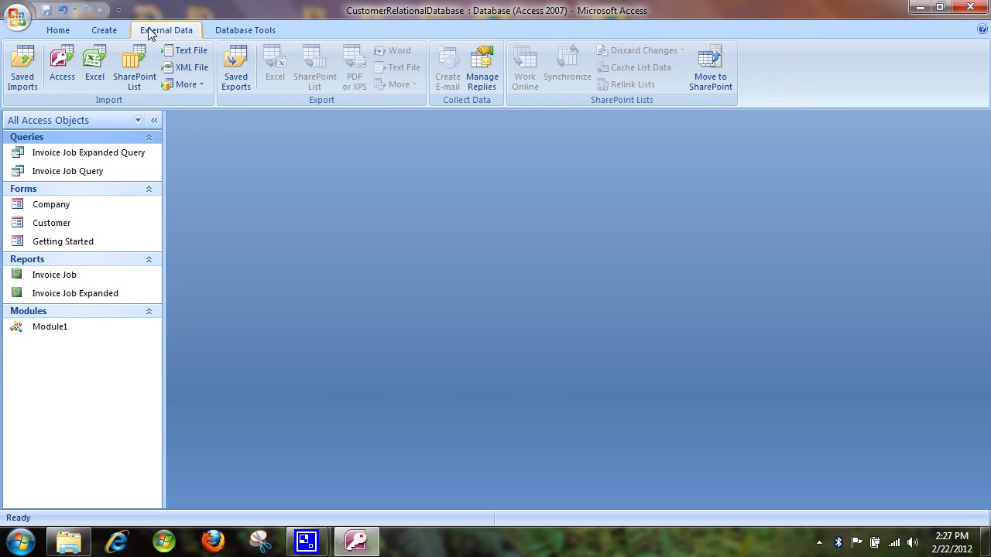
Step: Link all four tables from the desktop CustomerRelationalDatabase.accdb through External Data > Access
{"action": "left_click", "coordinate": [62, 66]}
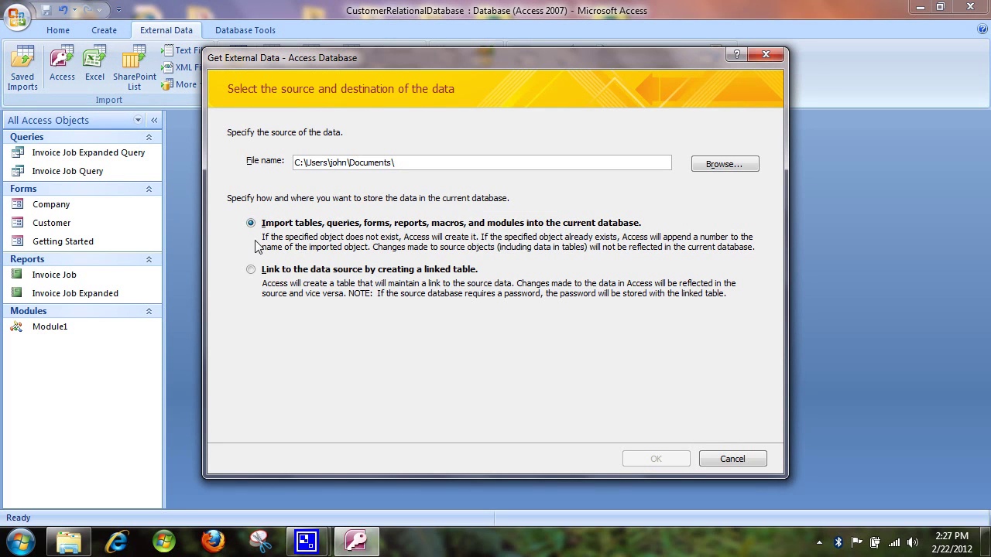
{"action": "left_click", "coordinate": [250, 269]}
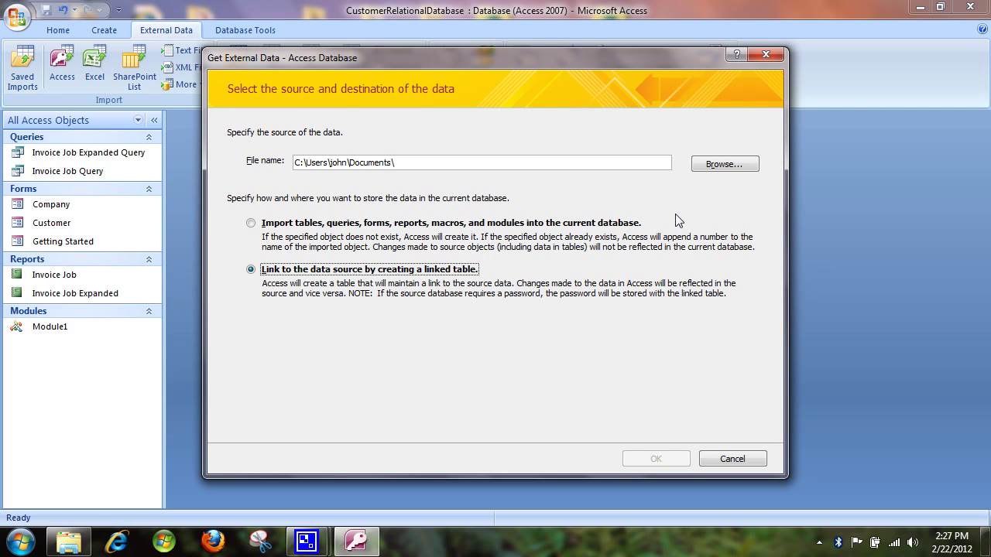
{"action": "left_click", "coordinate": [713, 163]}
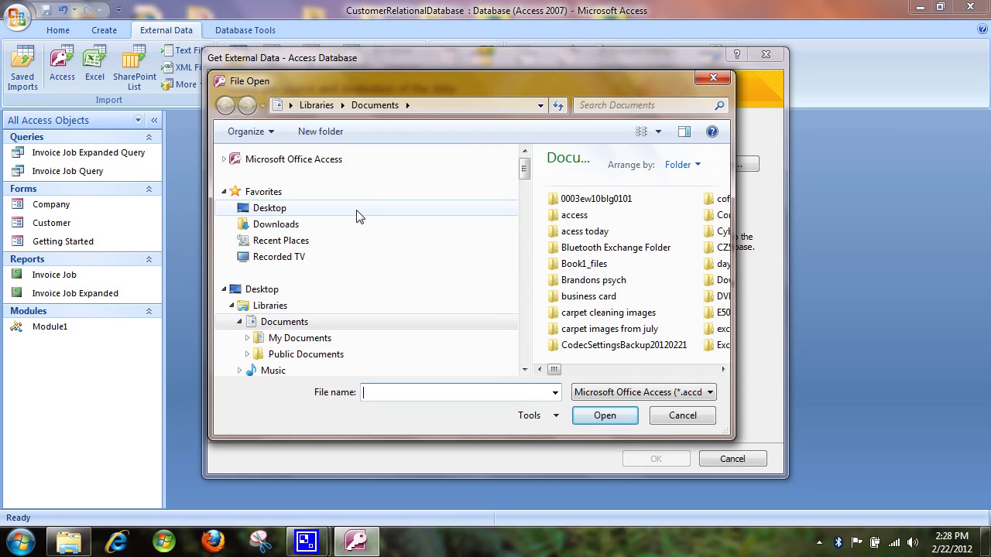
{"action": "left_click", "coordinate": [357, 216]}
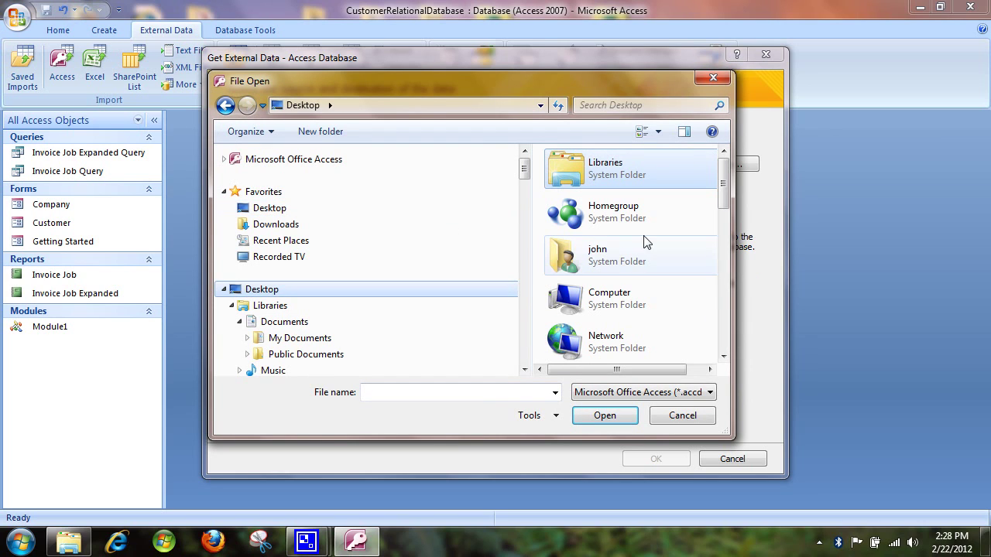
{"action": "scroll", "coordinate": [656, 278], "scroll_direction": "down", "scroll_amount": 10}
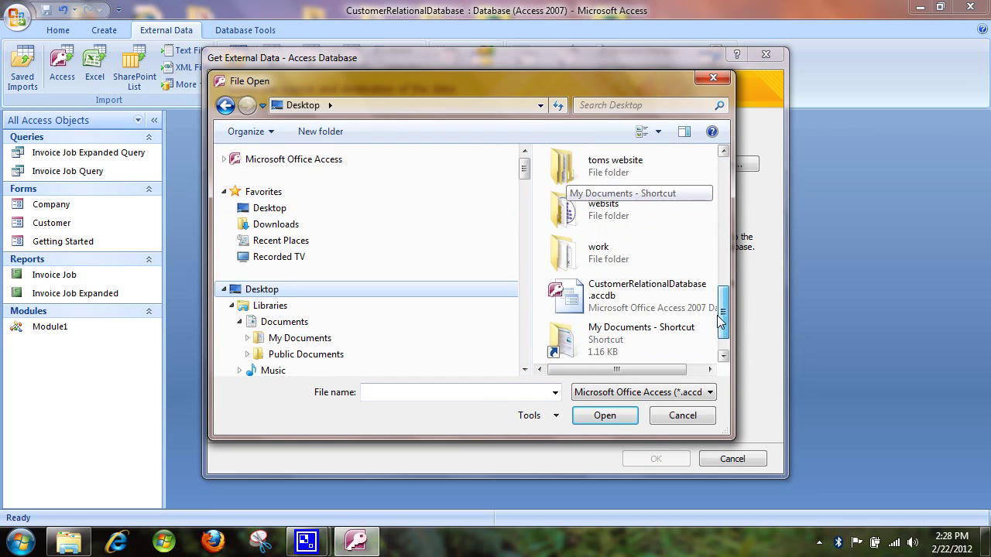
{"action": "left_click", "coordinate": [656, 279]}
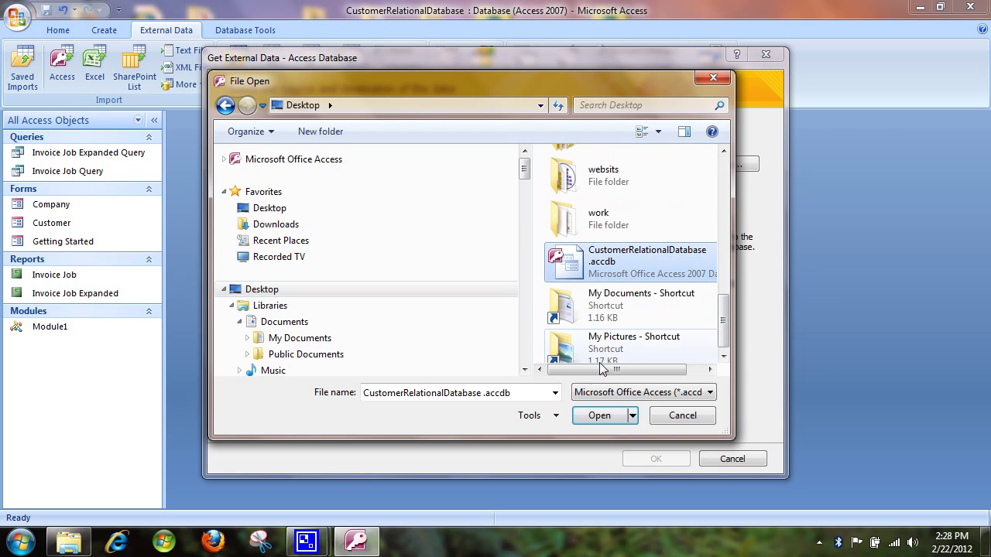
{"action": "left_click", "coordinate": [595, 413]}
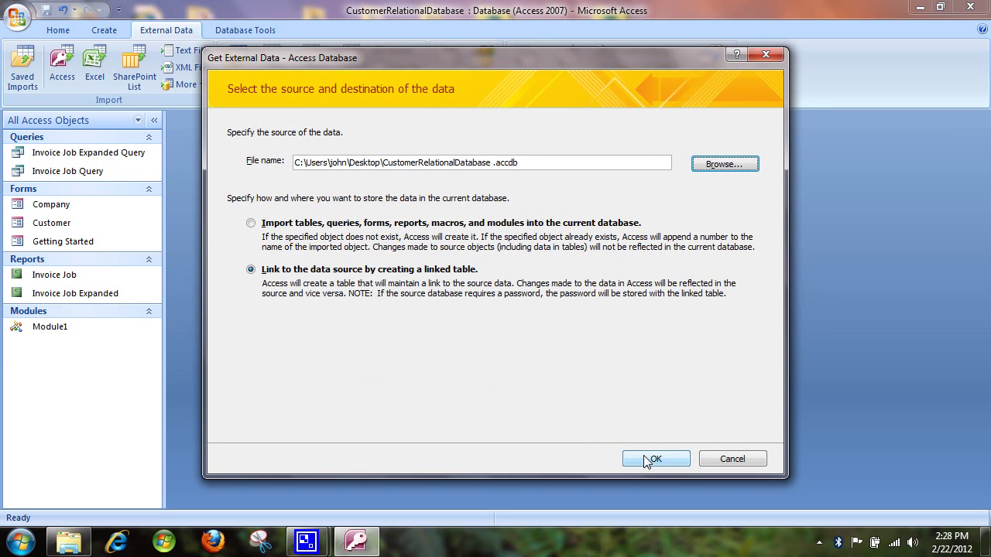
{"action": "left_click", "coordinate": [649, 456]}
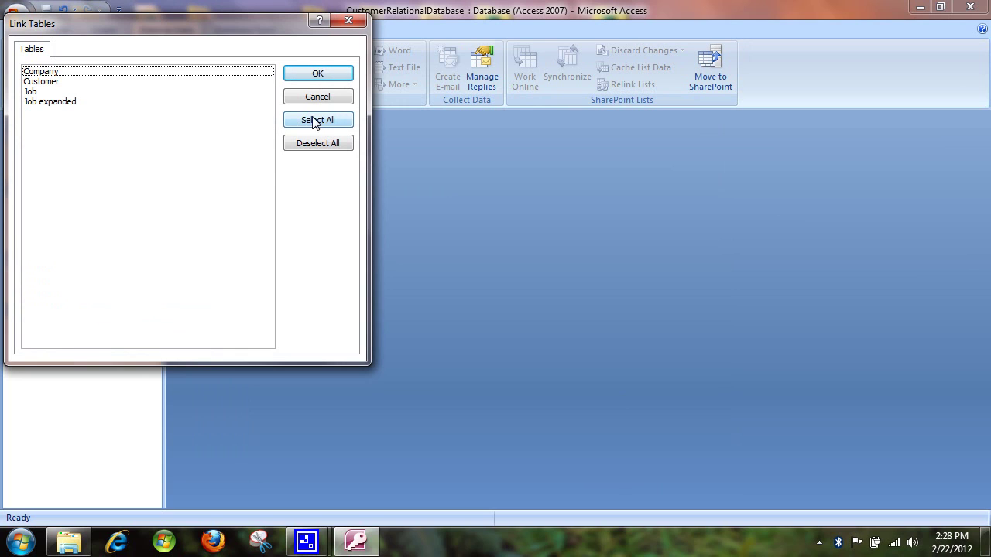
{"action": "left_click", "coordinate": [312, 121]}
{"action": "left_click", "coordinate": [308, 77]}
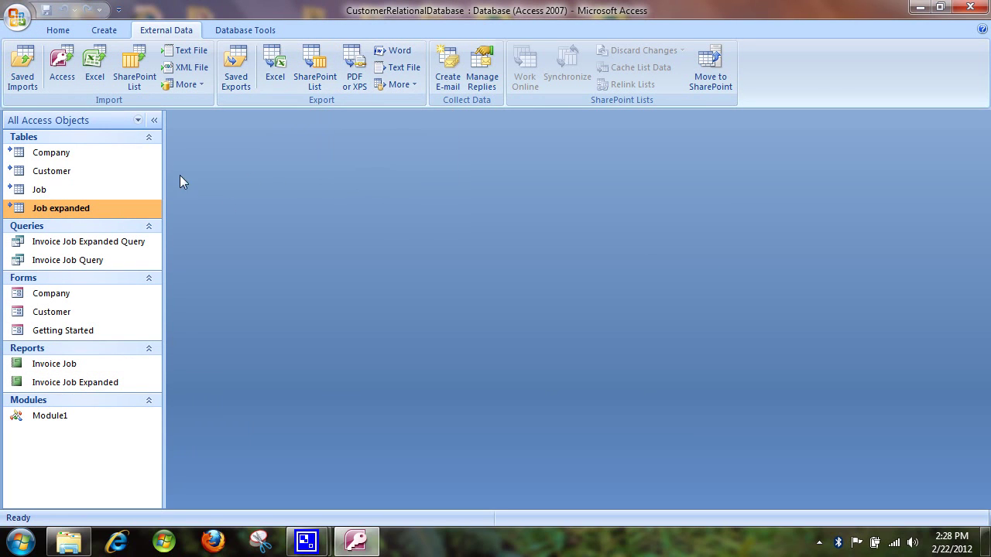
Step: Open the Customer form and save a new customer 688 with last name "green"
{"action": "double_click", "coordinate": [81, 296]}
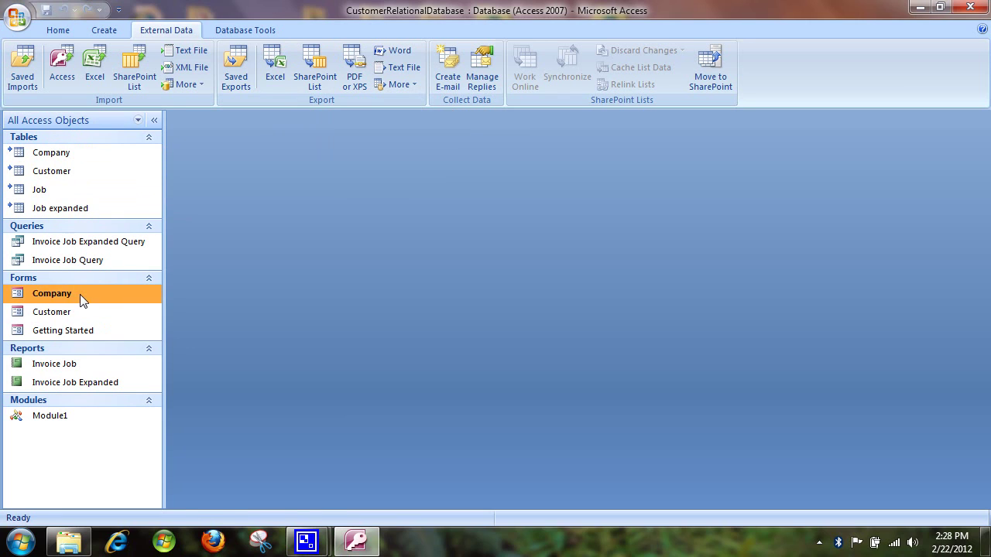
{"action": "left_click", "coordinate": [82, 314]}
{"action": "double_click", "coordinate": [83, 314]}
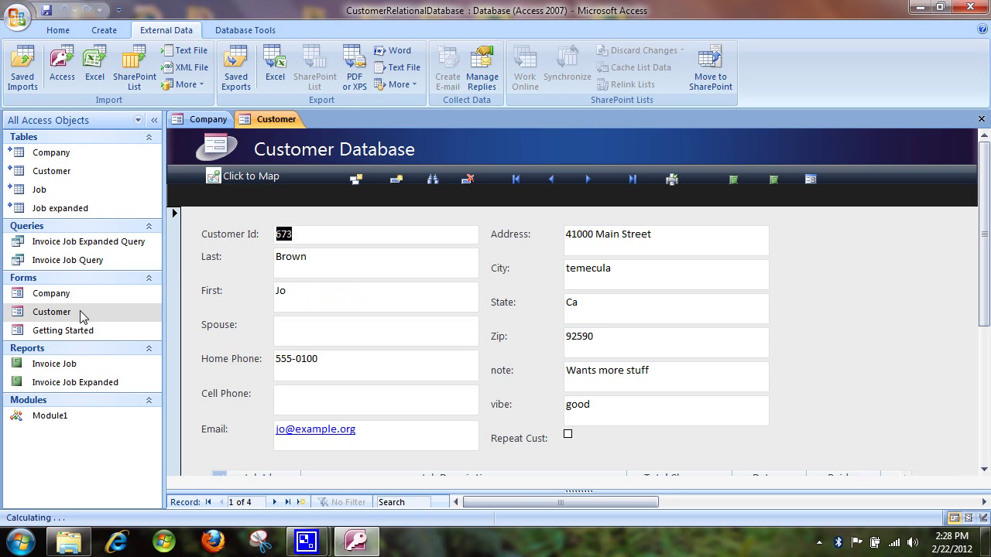
{"action": "left_click", "coordinate": [395, 183]}
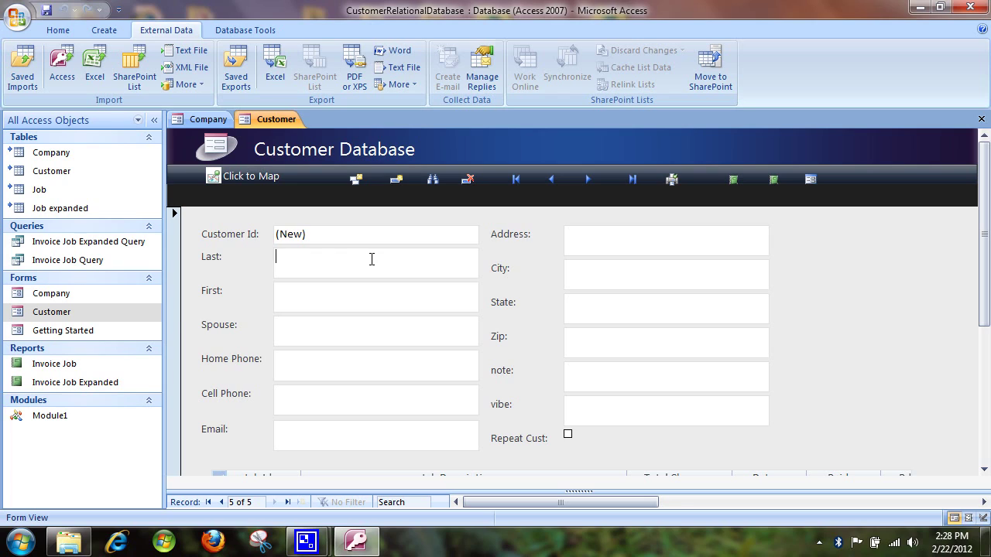
{"action": "type", "text": "green"}
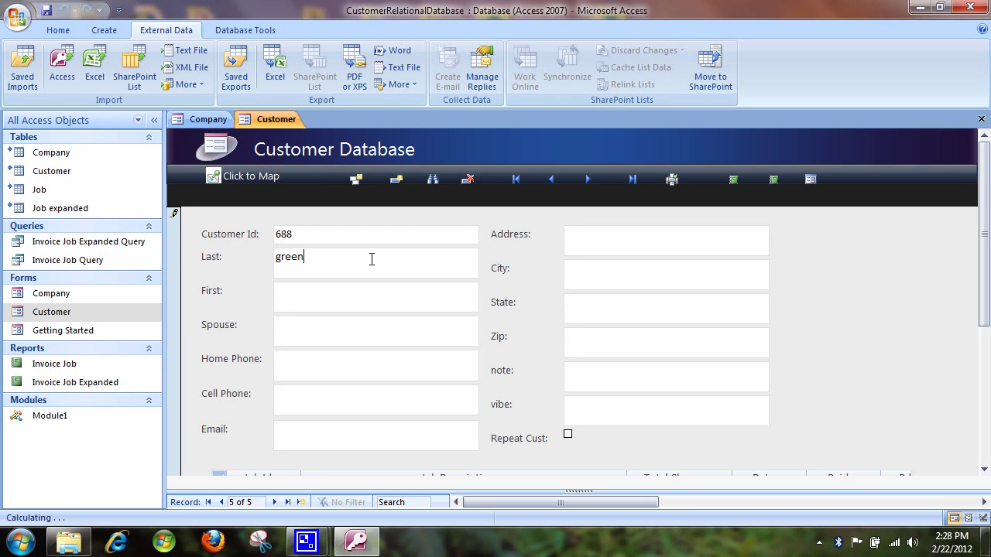
{"action": "left_click", "coordinate": [588, 179]}
Step: Close the front-end database and Explorer, then open the desktop back-end database
{"action": "left_click", "coordinate": [970, 7]}
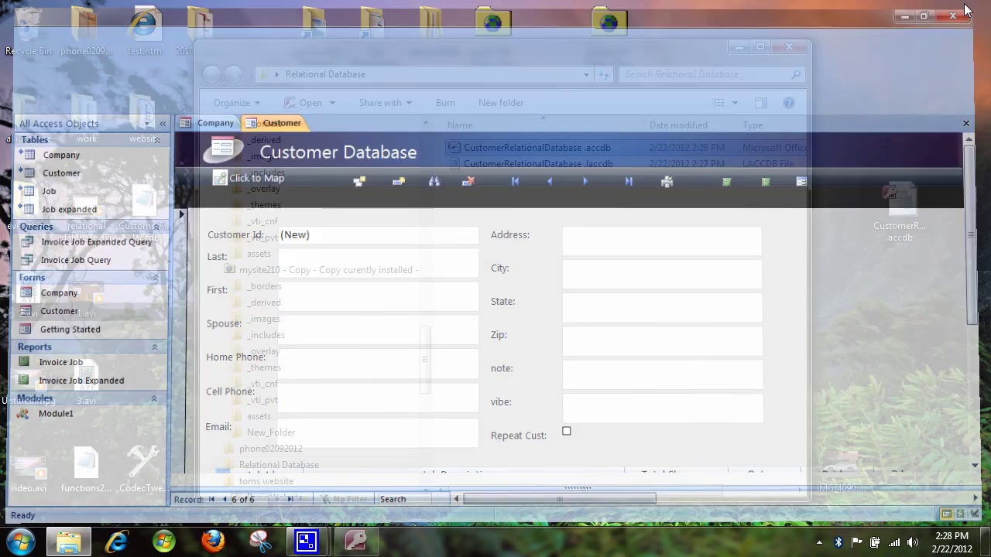
{"action": "left_click", "coordinate": [789, 48]}
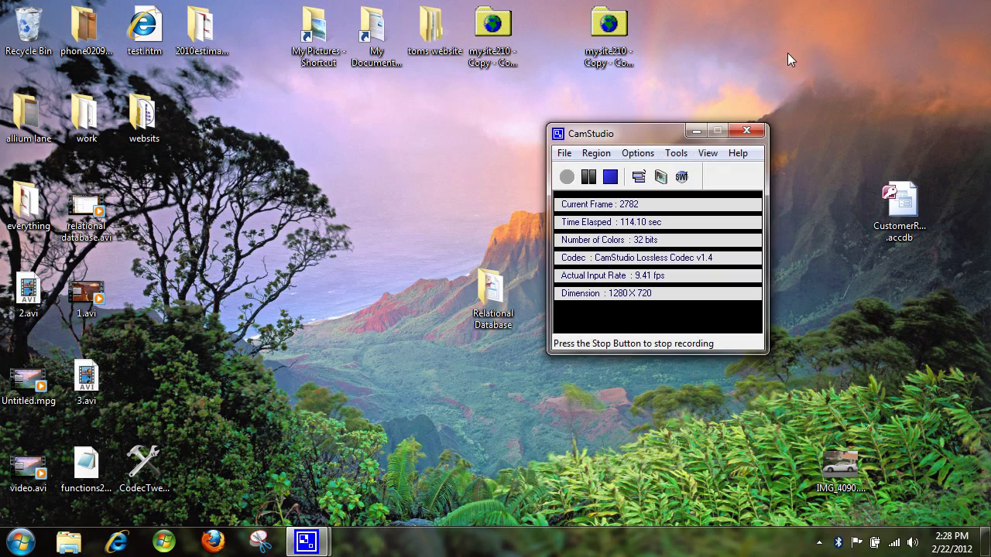
{"action": "left_click", "coordinate": [908, 208]}
{"action": "double_click", "coordinate": [908, 207]}
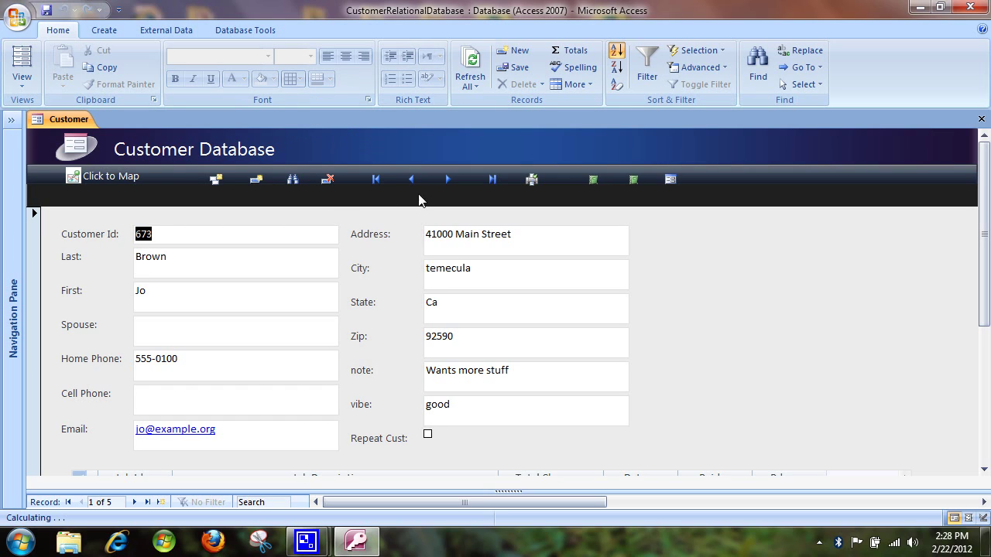
Step: Confirm record 688 "green" exists in the back-end, then close Access
{"action": "left_click", "coordinate": [448, 180]}
{"action": "left_click", "coordinate": [448, 180]}
{"action": "left_click", "coordinate": [447, 179]}
{"action": "left_click", "coordinate": [448, 180]}
{"action": "left_click", "coordinate": [448, 179]}
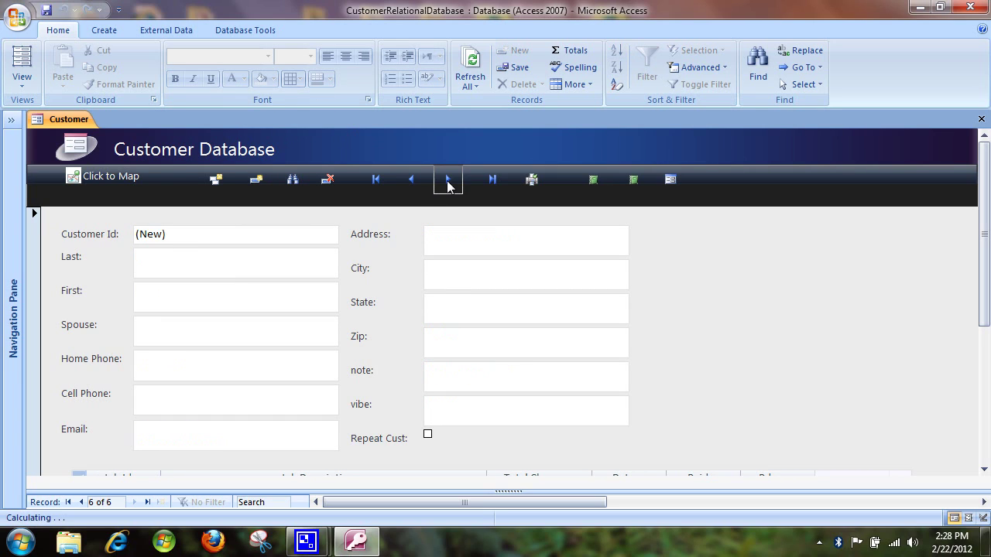
{"action": "left_click", "coordinate": [412, 180]}
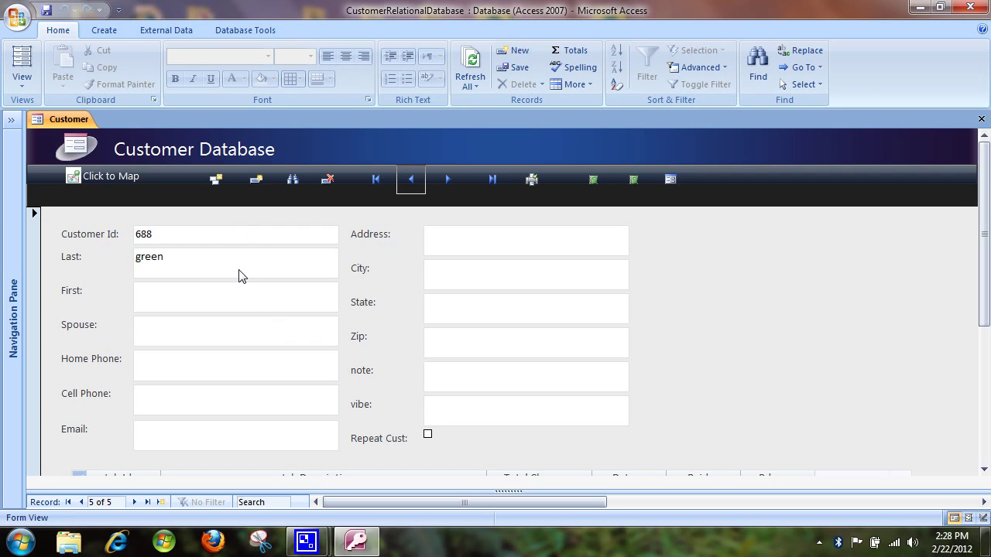
{"action": "left_click", "coordinate": [985, 6]}
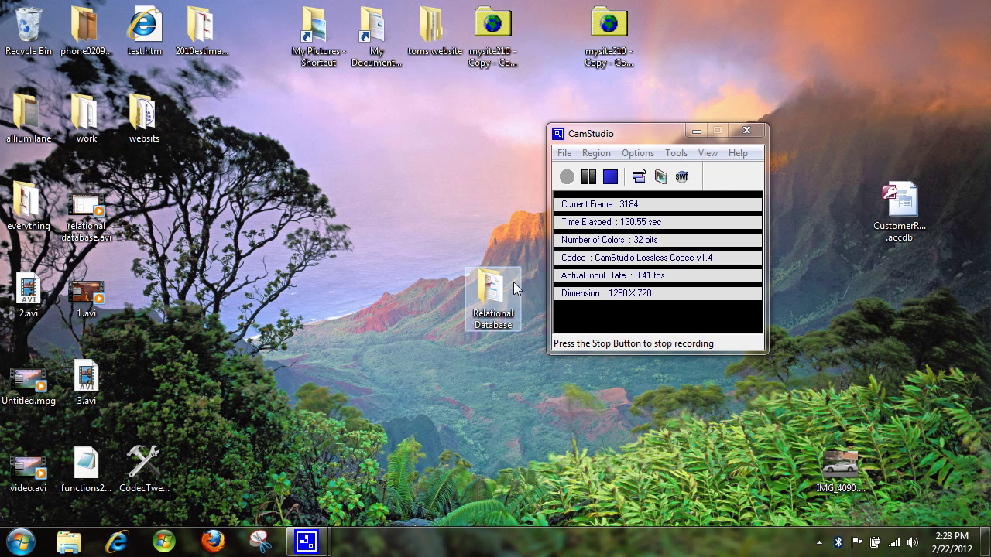
{"action": "double_click", "coordinate": [494, 292]}
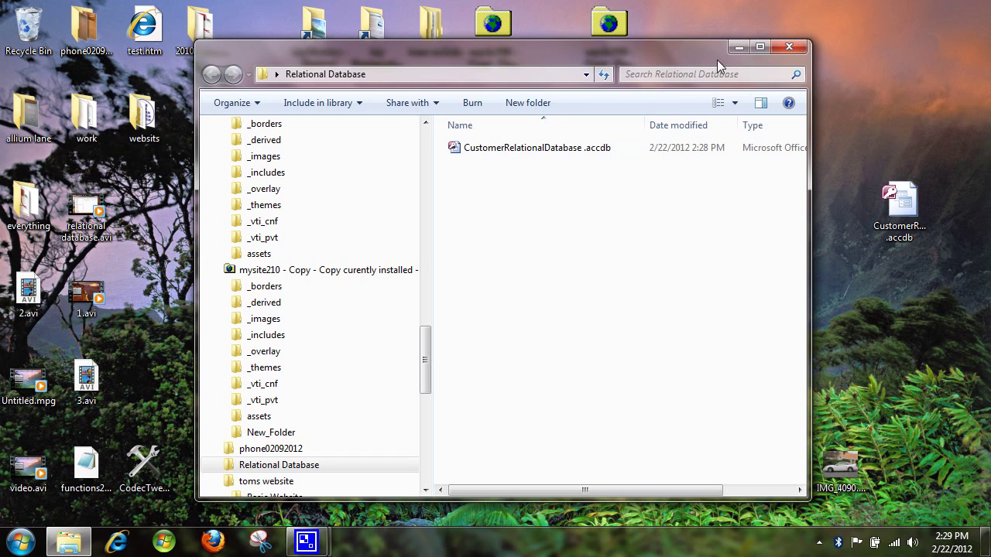
{"action": "left_click", "coordinate": [789, 45]}
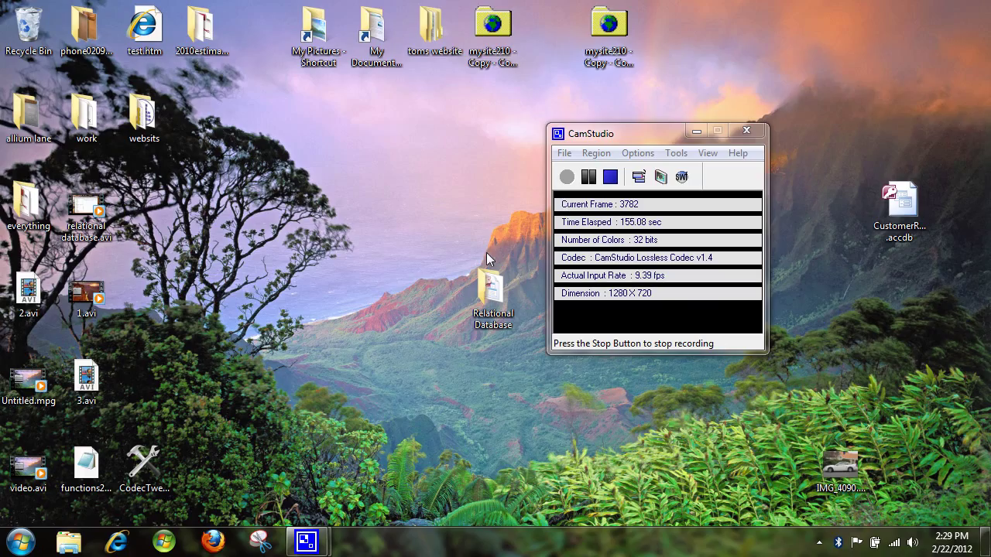